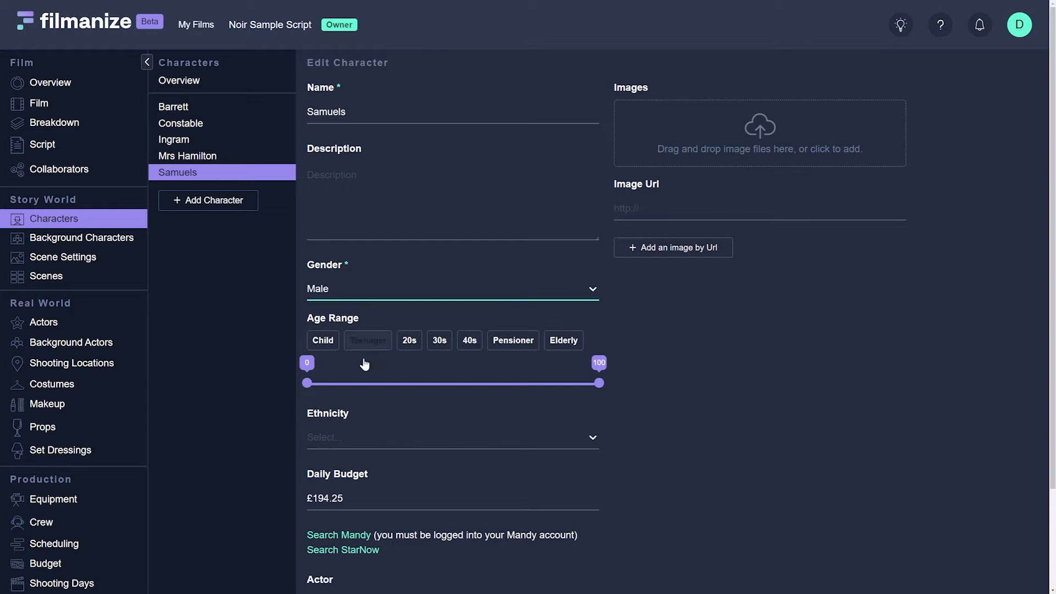
Step: Save the edited details of the Samuels character
scroll(382, 404, "down", 2)
left_click(333, 524)
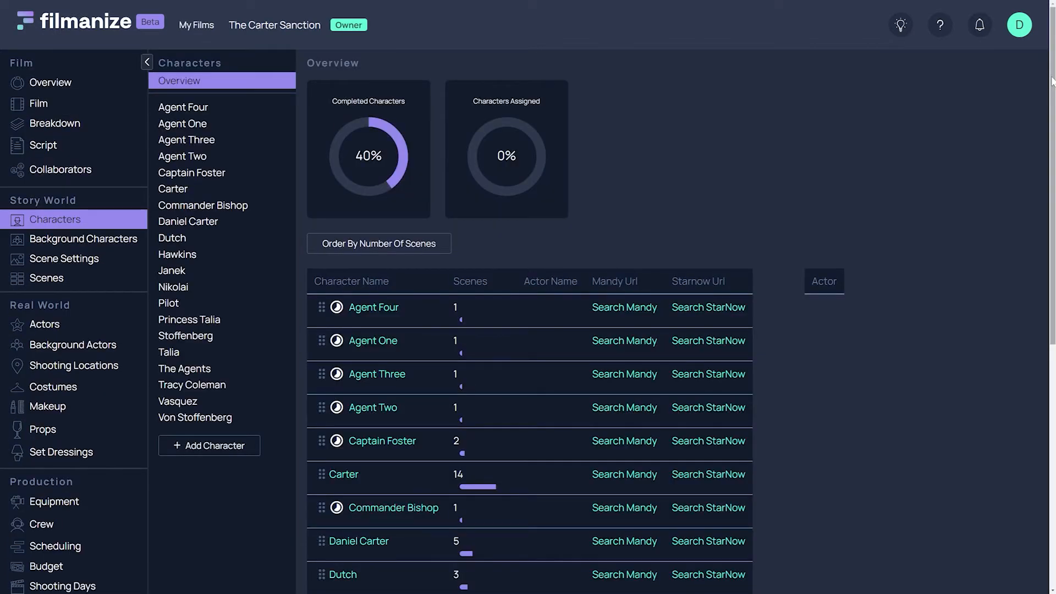
Step: In The Carter Sanction's character overview, merge Talia into Princess Talia and Stoffenberg into Von Stoffenberg
left_click_drag(1052, 81, 1052, 327)
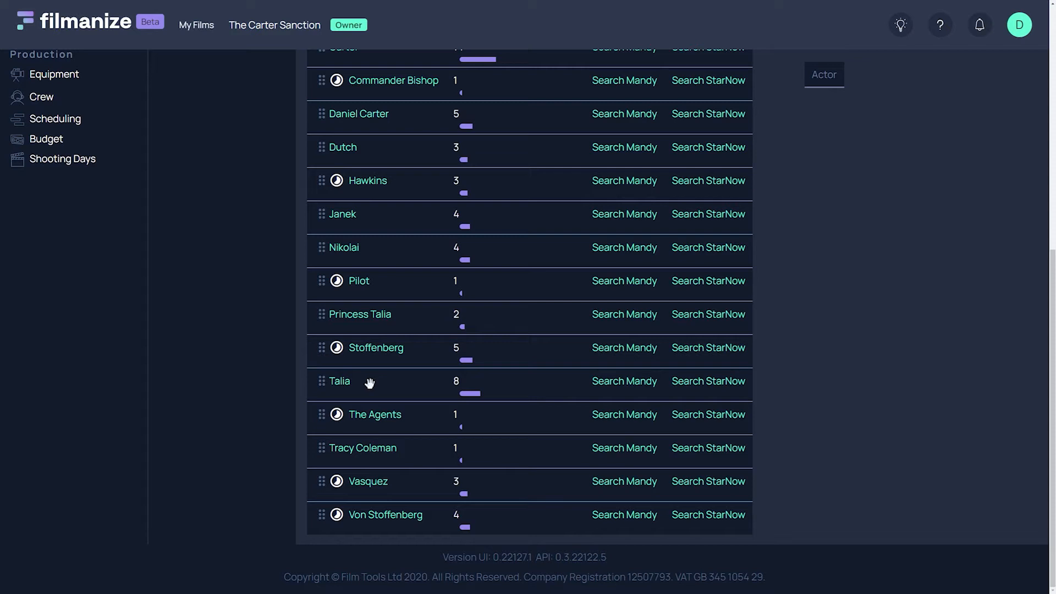
left_click_drag(369, 383, 379, 325)
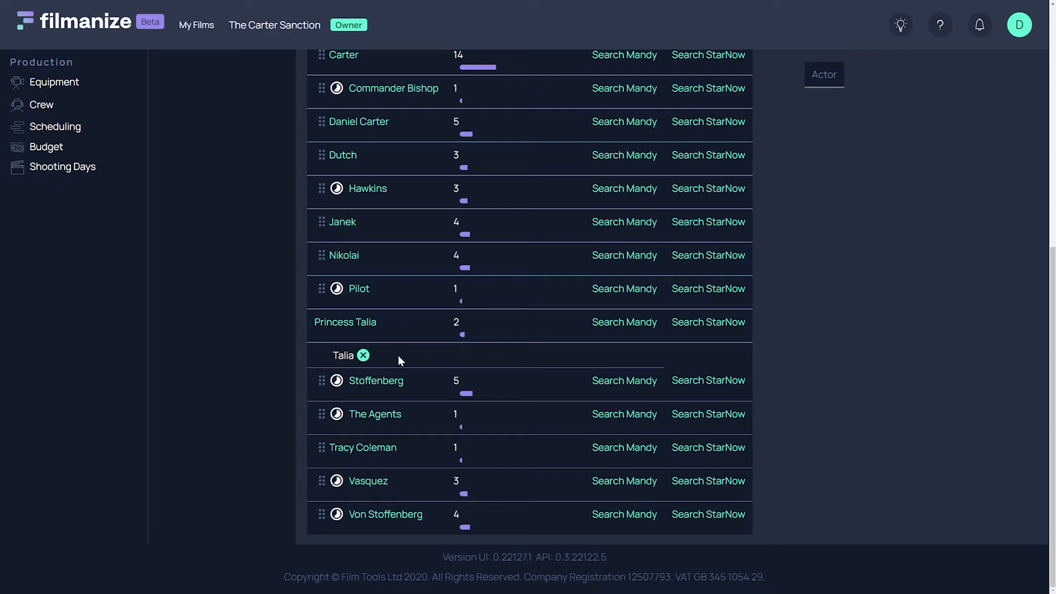
left_click_drag(408, 385, 420, 510)
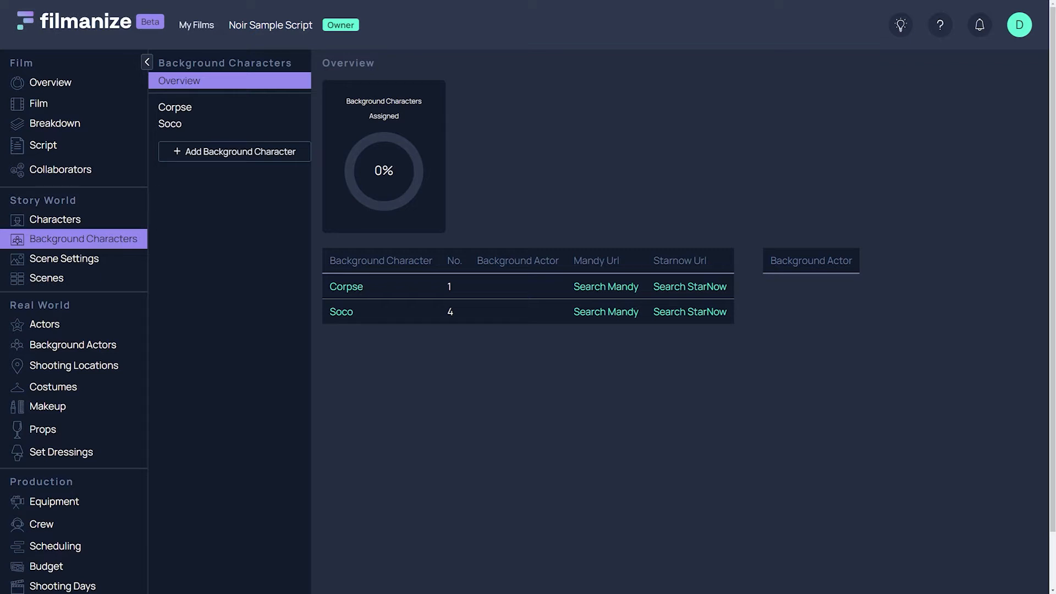
Step: Review the scene settings, scenes 2 and 3, and the script of Noir Sample Script to compare how Samuels' Office is used
left_click(82, 259)
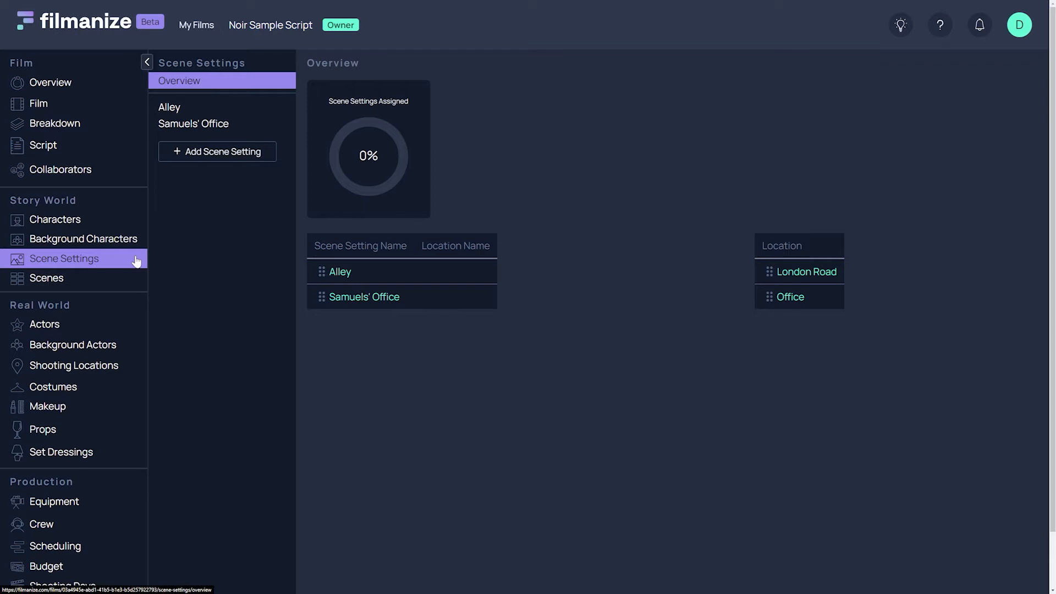
left_click(108, 281)
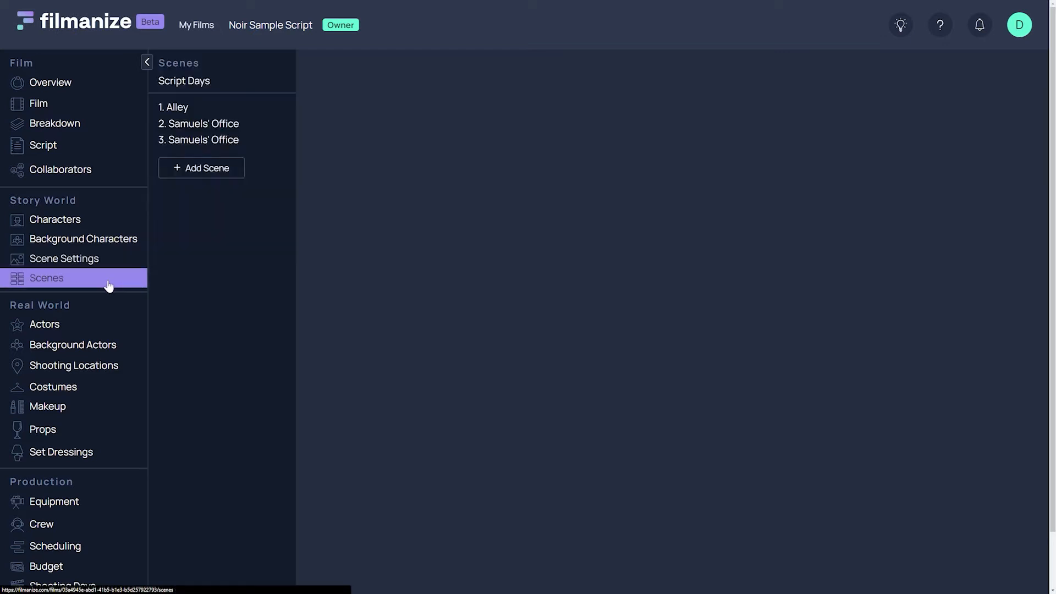
left_click(208, 124)
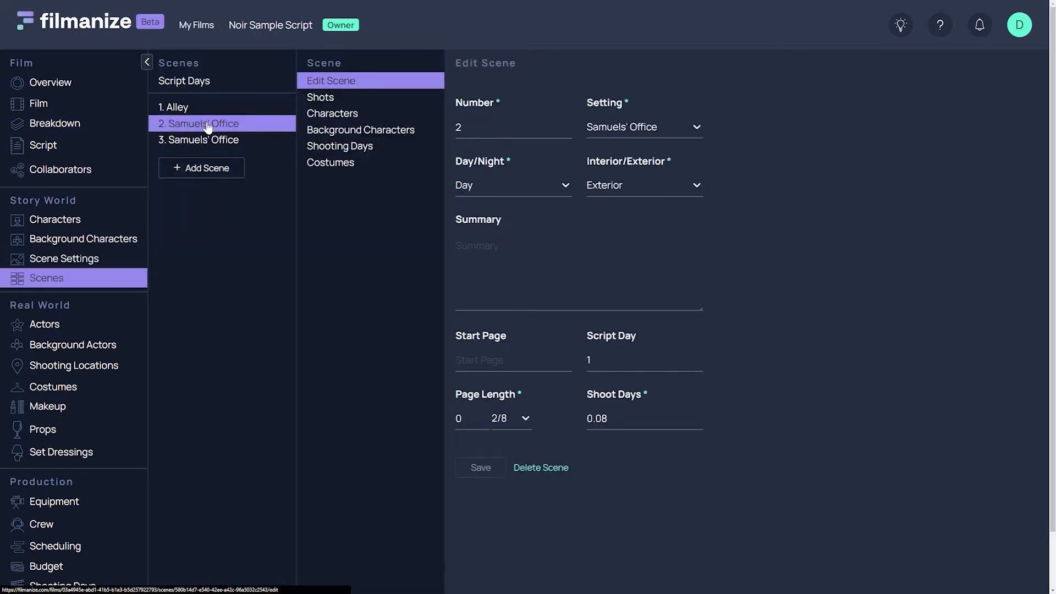
left_click(212, 142)
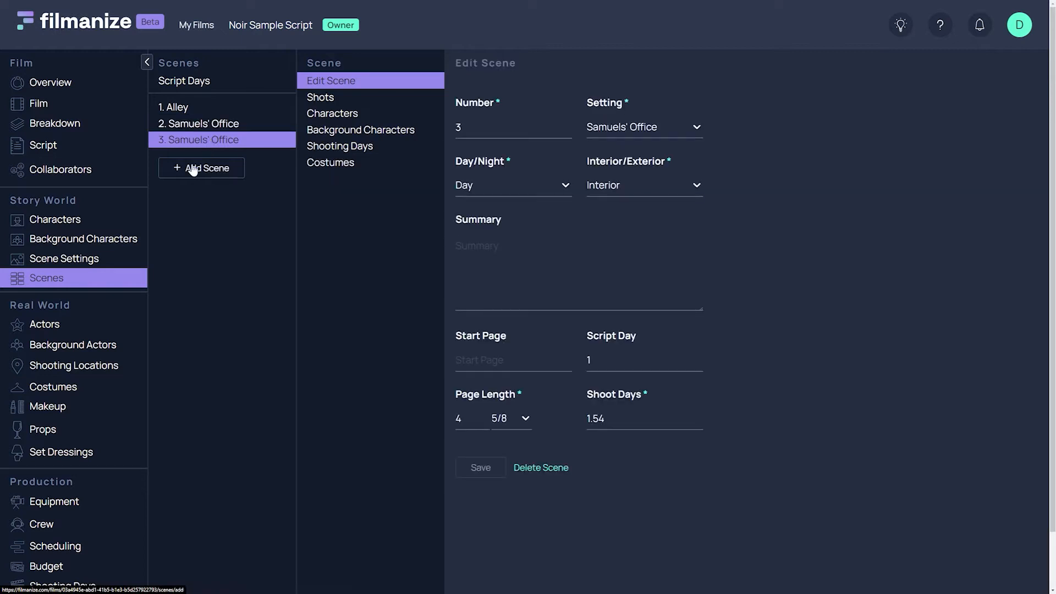
left_click(91, 268)
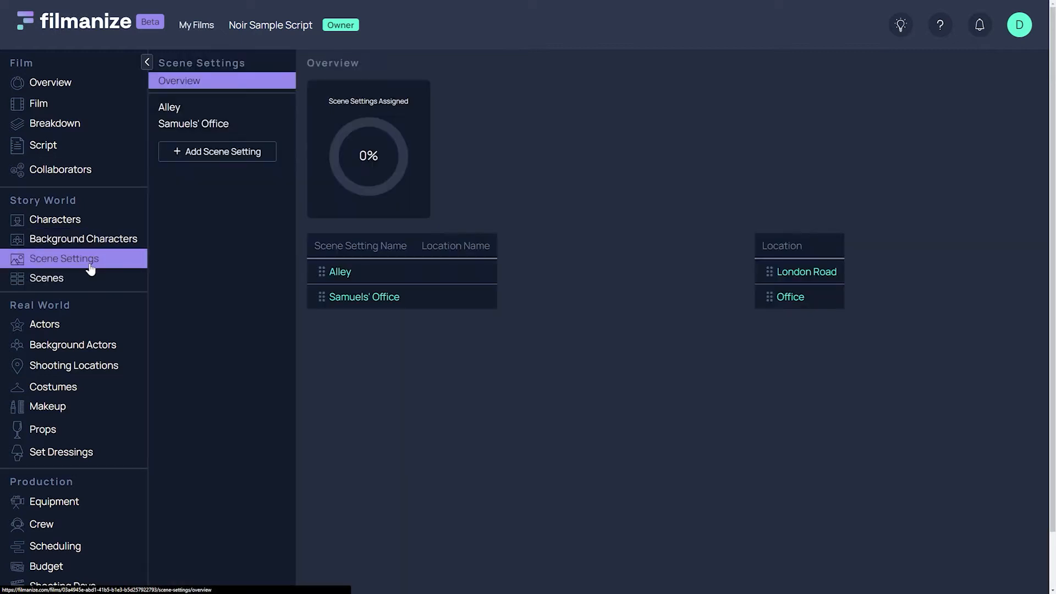
left_click(195, 126)
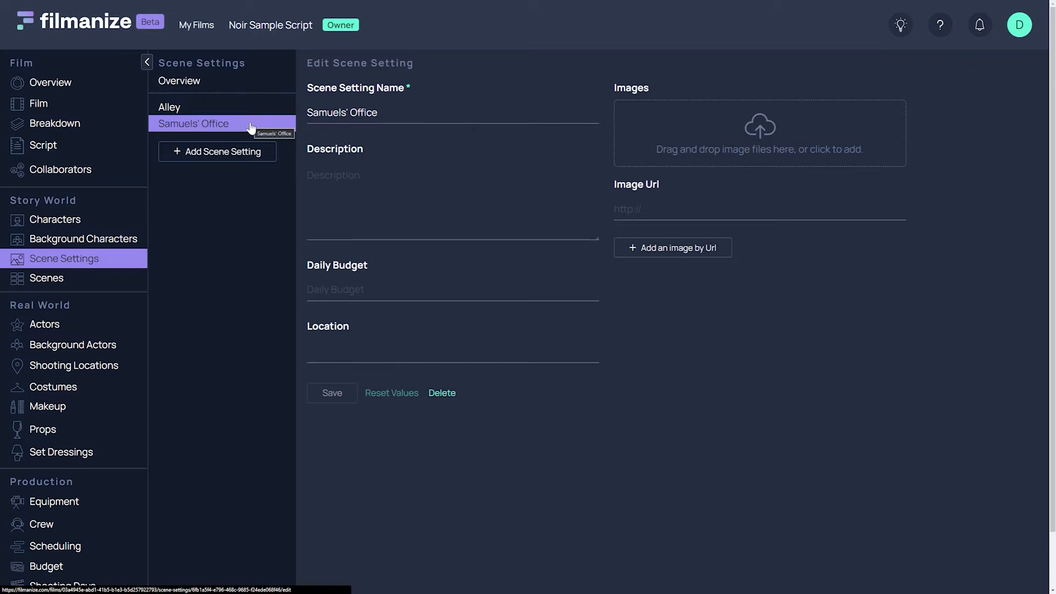
left_click(108, 142)
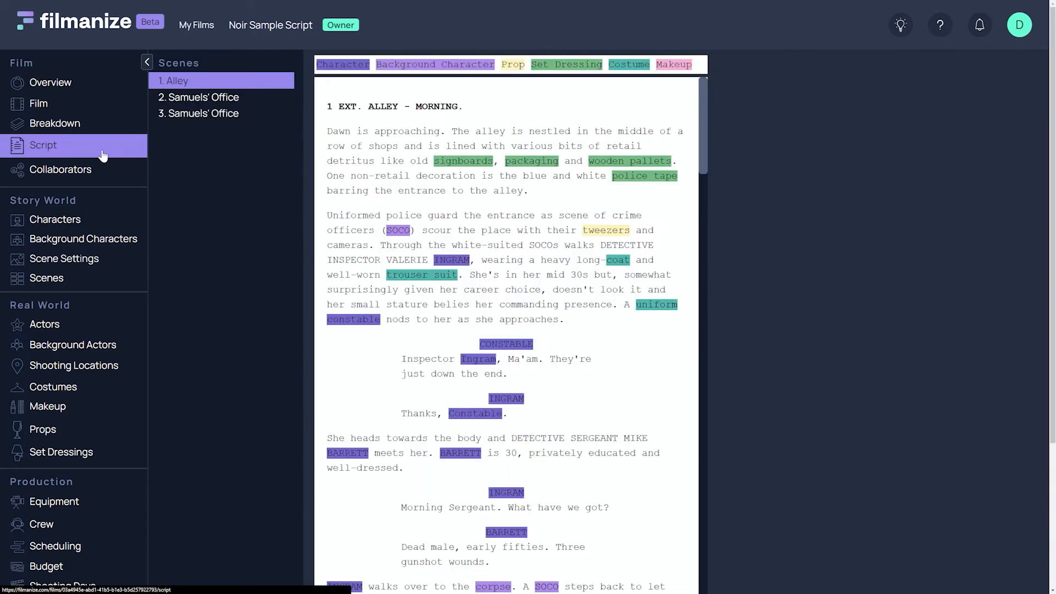
left_click(220, 102)
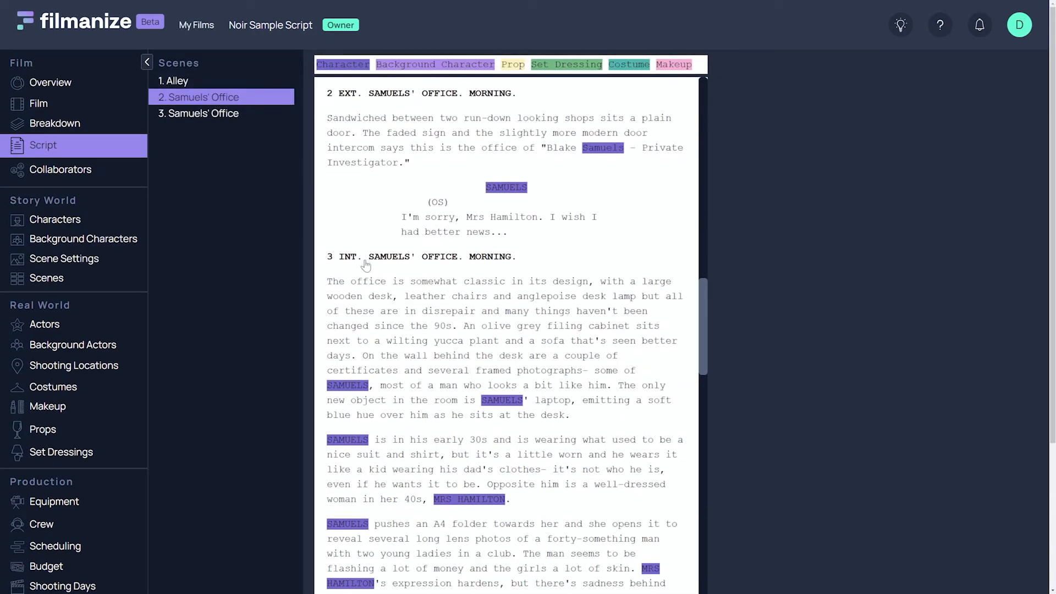
Step: Add and save a new scene setting named "Samuels' Office Exterior"
left_click(93, 261)
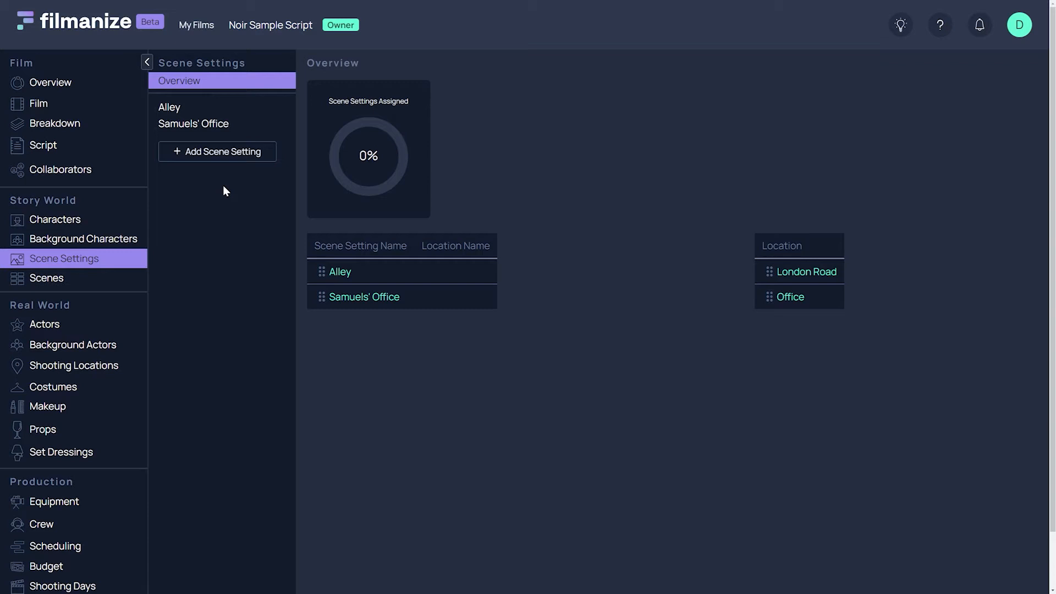
left_click(228, 152)
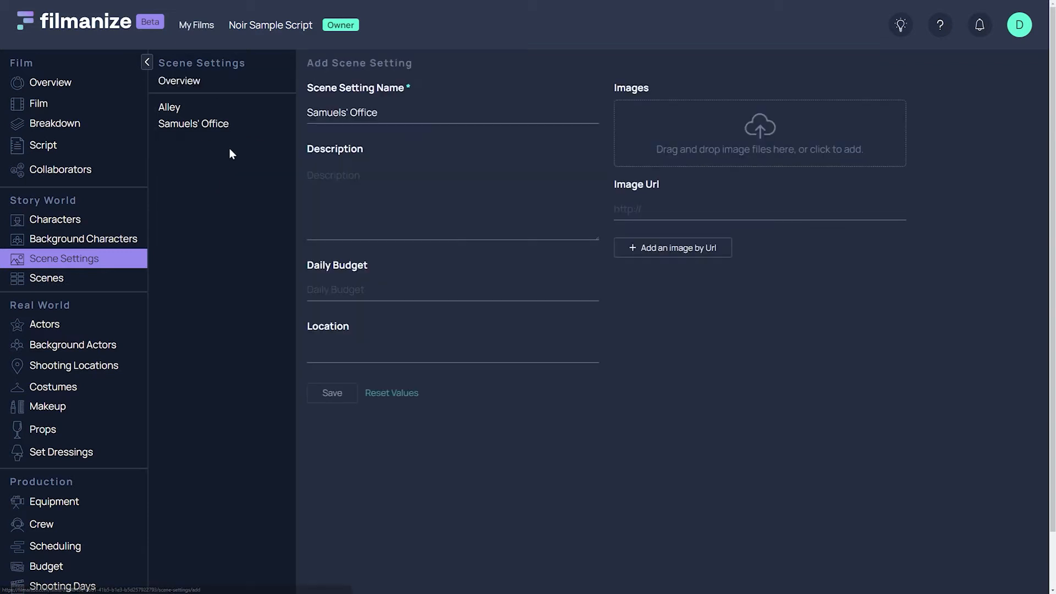
type("Exterior")
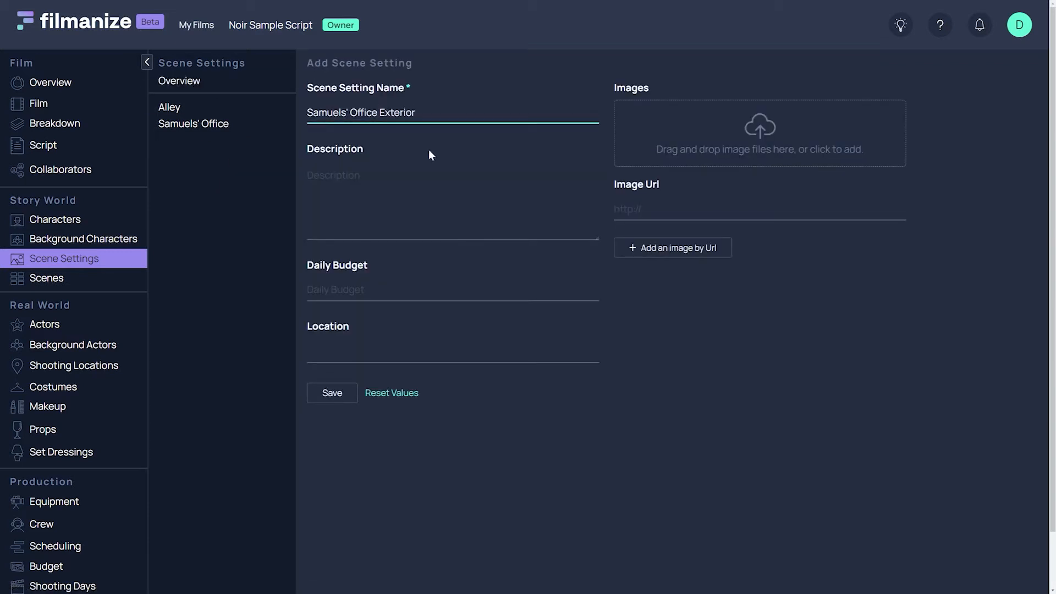
key("Return")
Step: Rename the existing Samuels' Office scene setting to "Samuels' Office Interior" and save it
left_click(192, 124)
left_click(385, 117)
type("Interior")
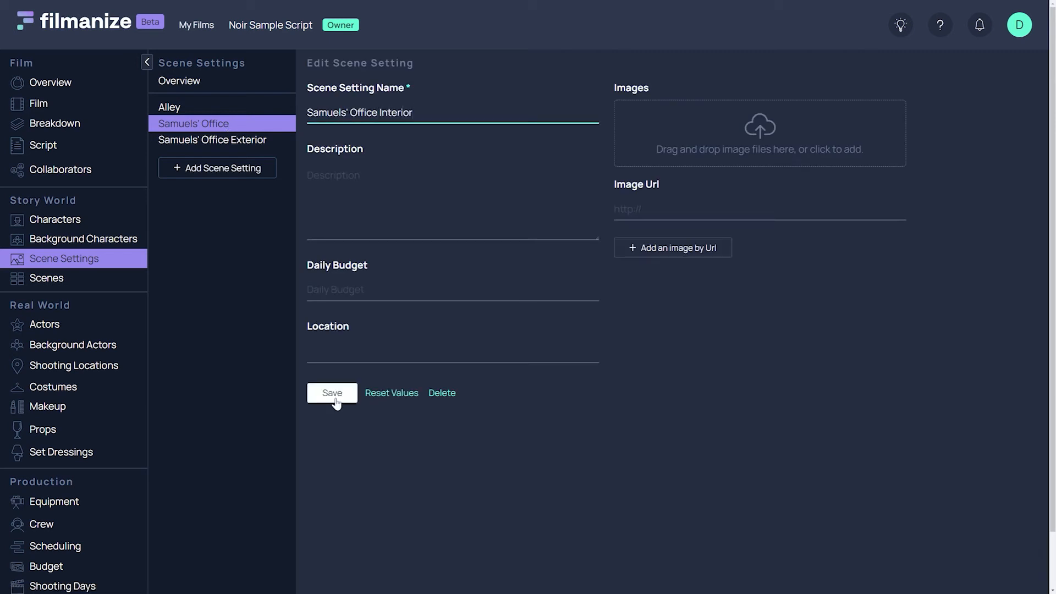
left_click(336, 394)
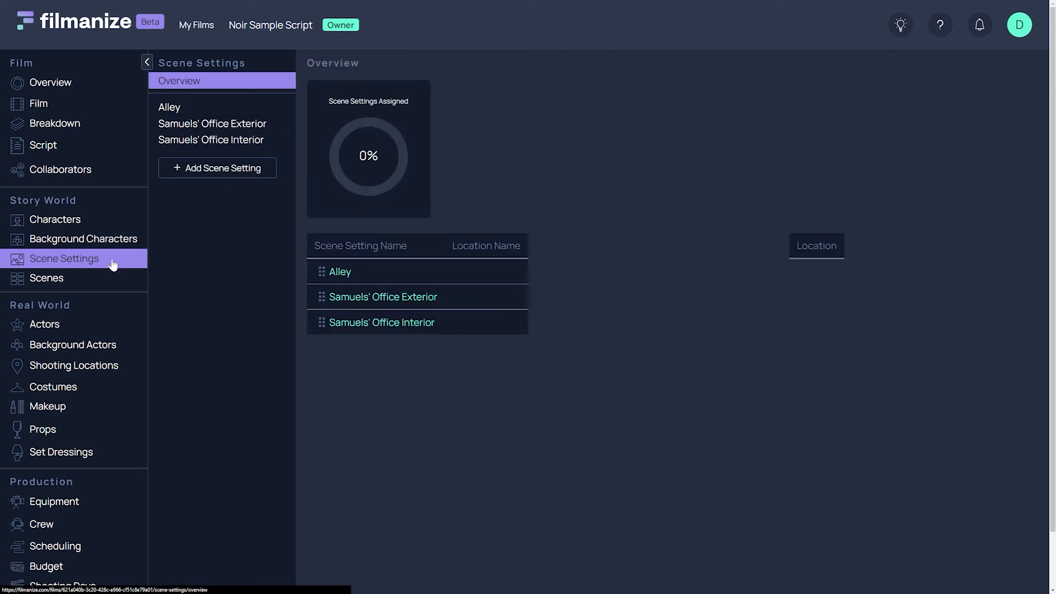
Step: Try to save scene 2 with its setting changed to Samuels' Office Exterior
left_click(108, 279)
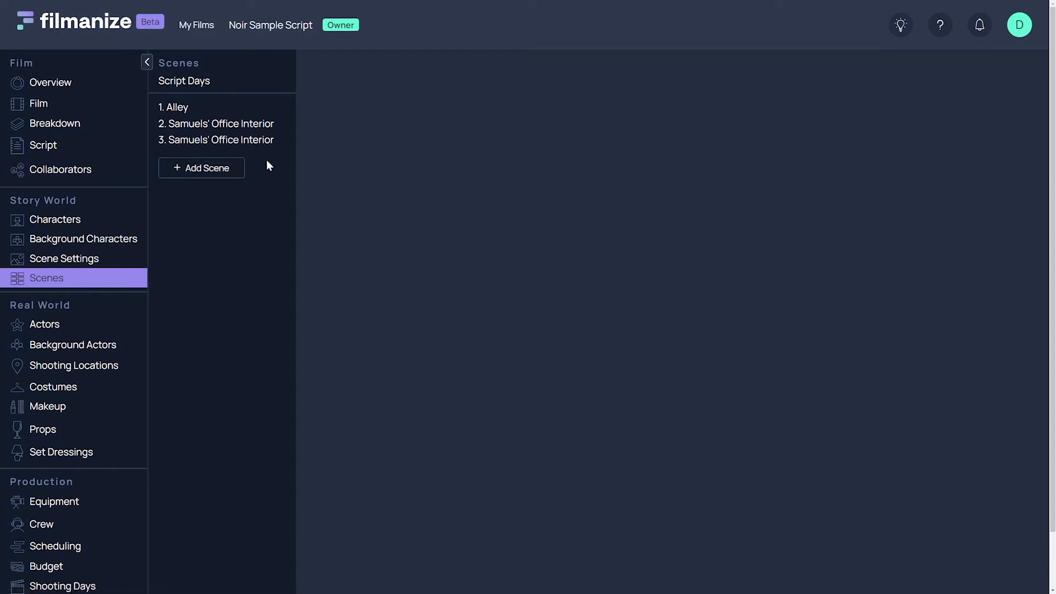
left_click(258, 126)
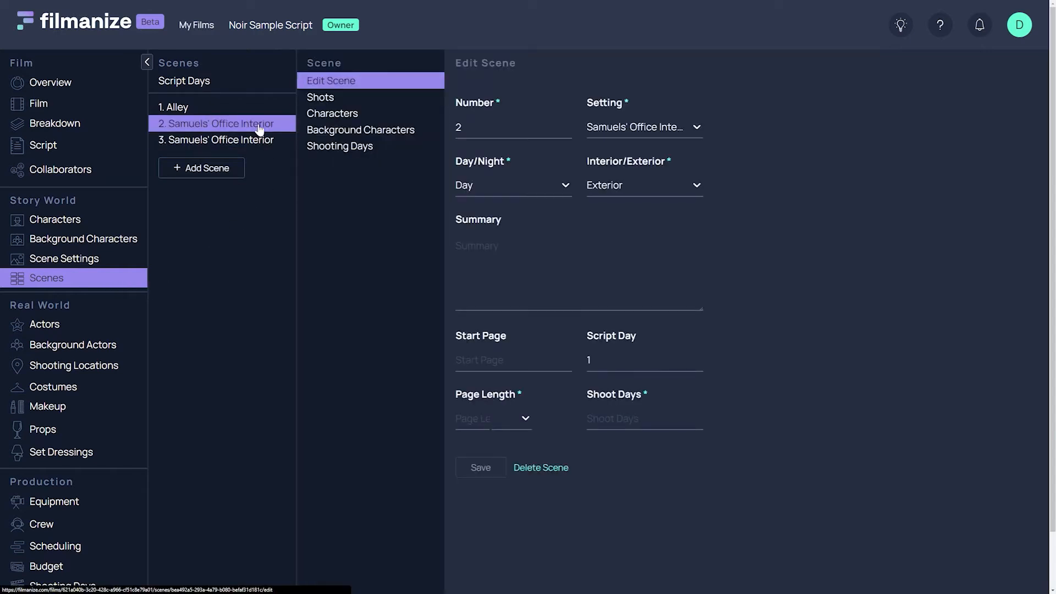
left_click(614, 131)
left_click(644, 186)
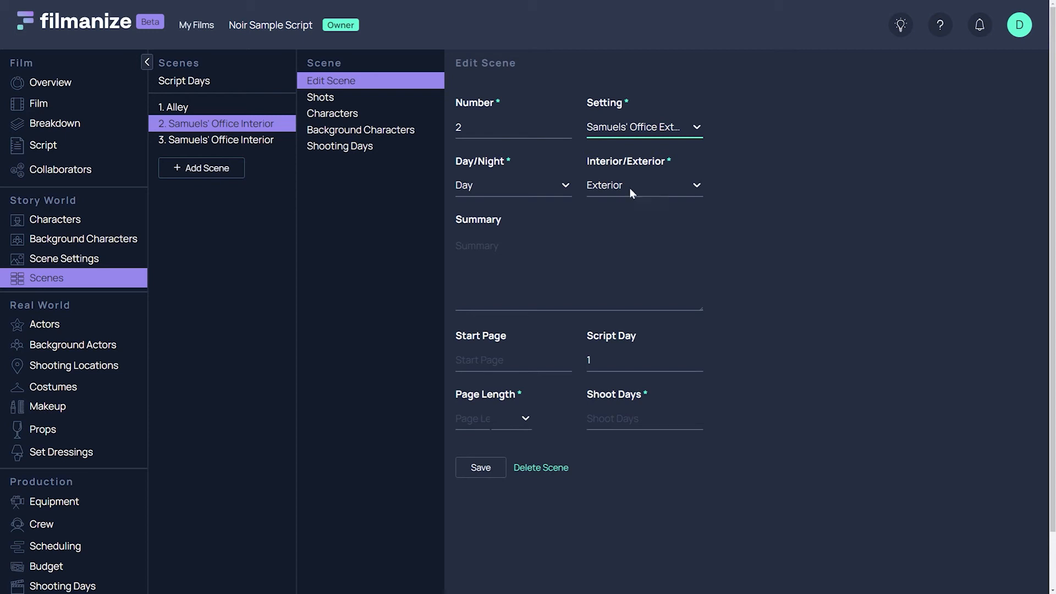
left_click(484, 473)
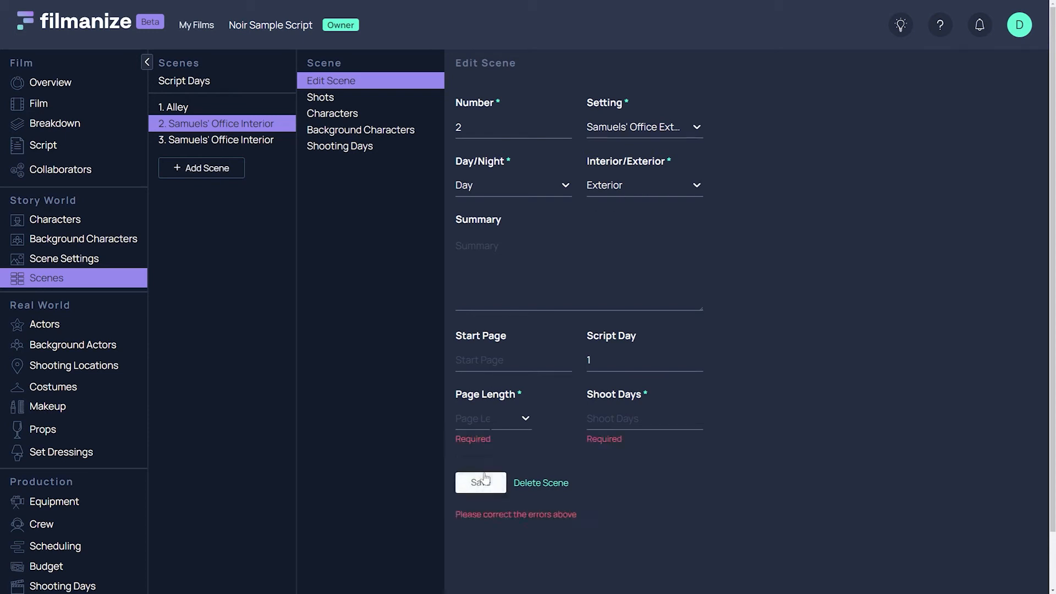
Step: Set scene 2's page length to 2 2/8
left_click(474, 419)
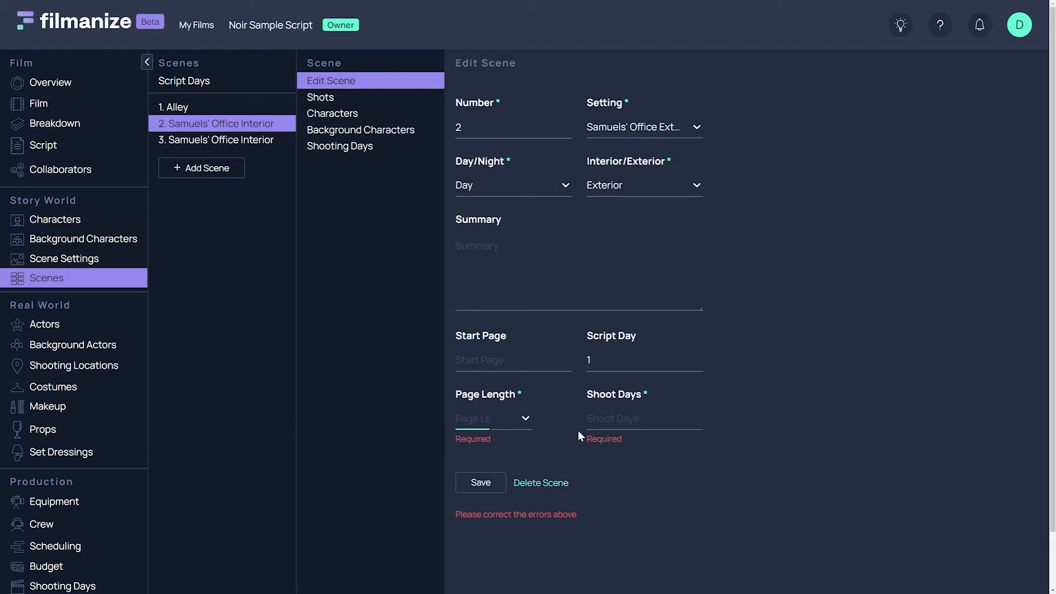
type("2")
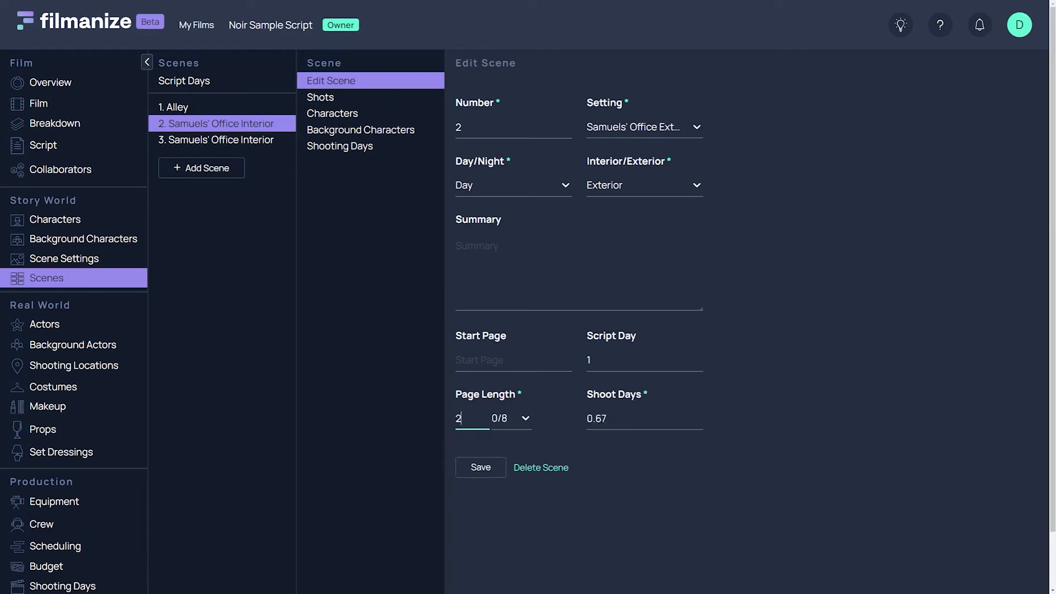
key("Tab")
left_click(501, 420)
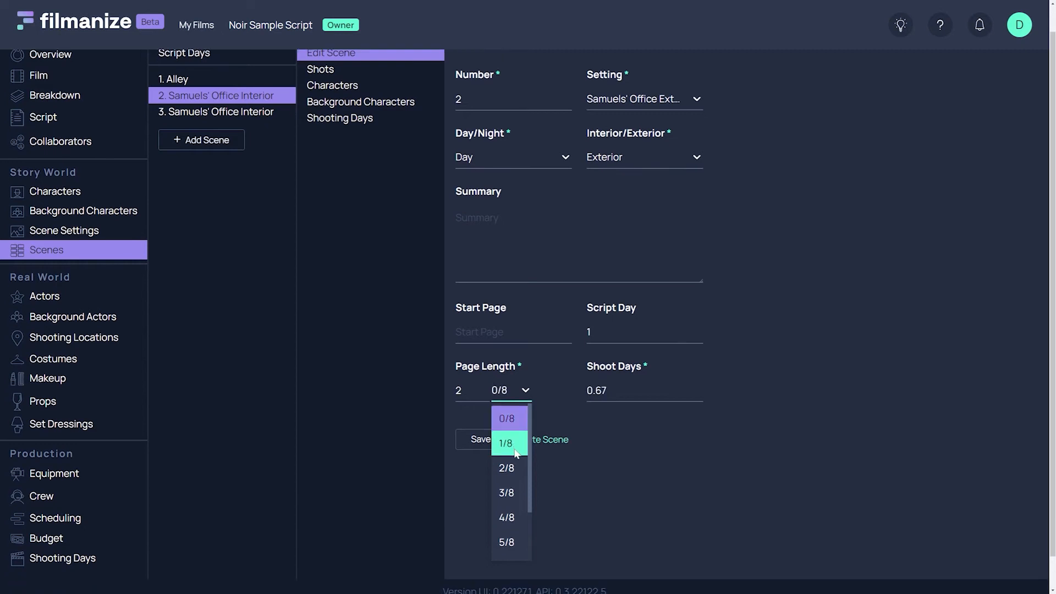
left_click(521, 477)
left_click(638, 394)
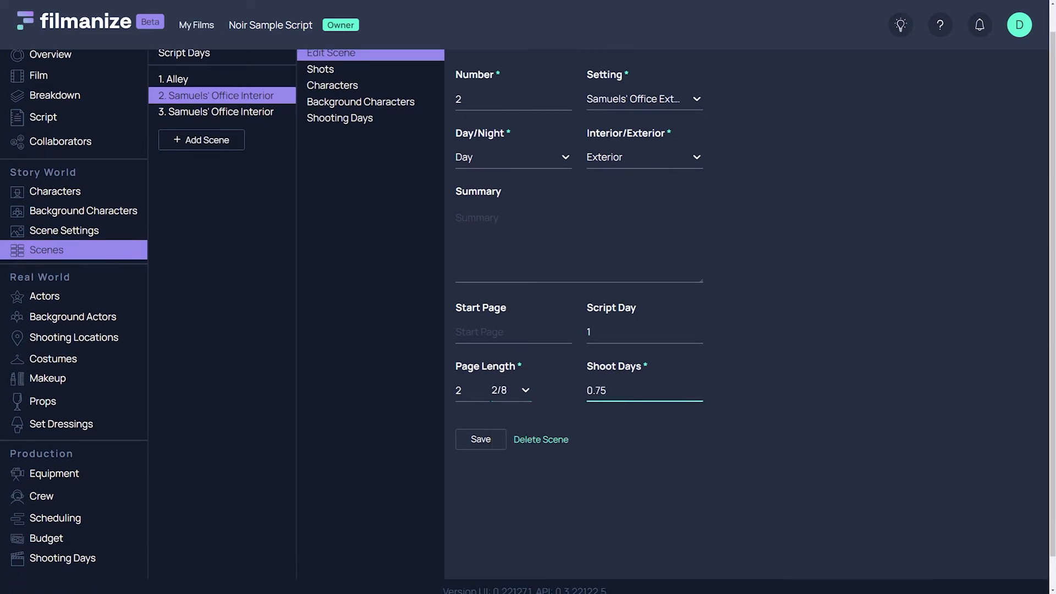
Step: Discard the scene edits to view the Script Pages Per Day value in the user settings, and return to scene 2
left_click(1019, 24)
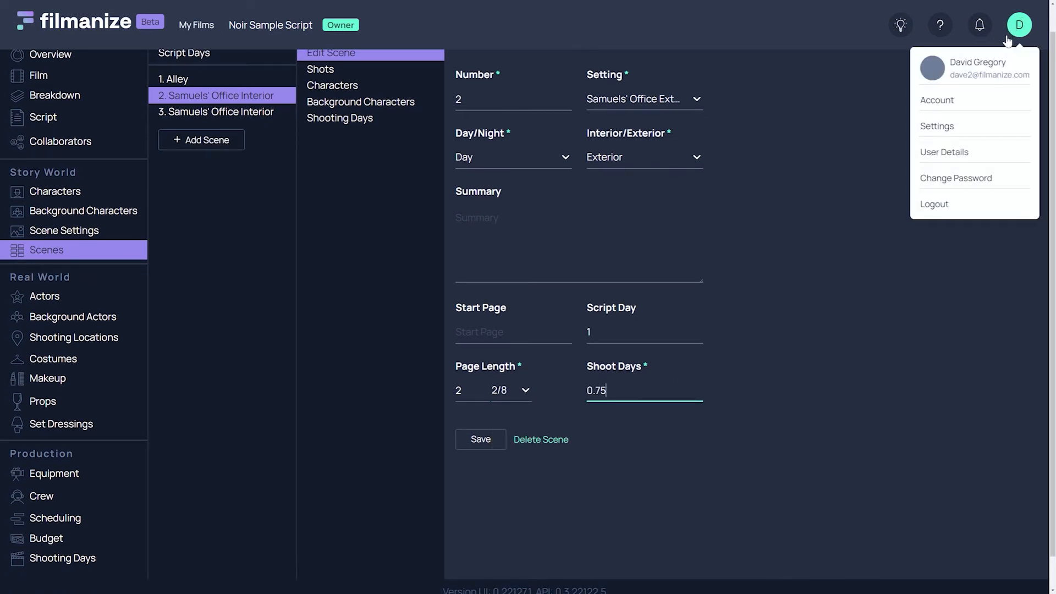
left_click(957, 125)
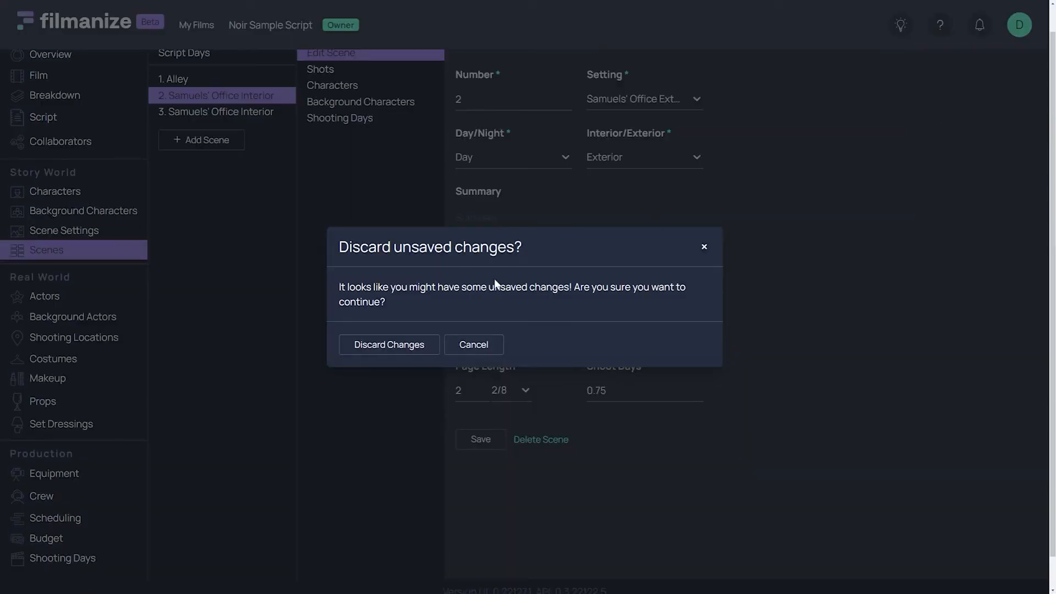
left_click(412, 356)
double_click(410, 131)
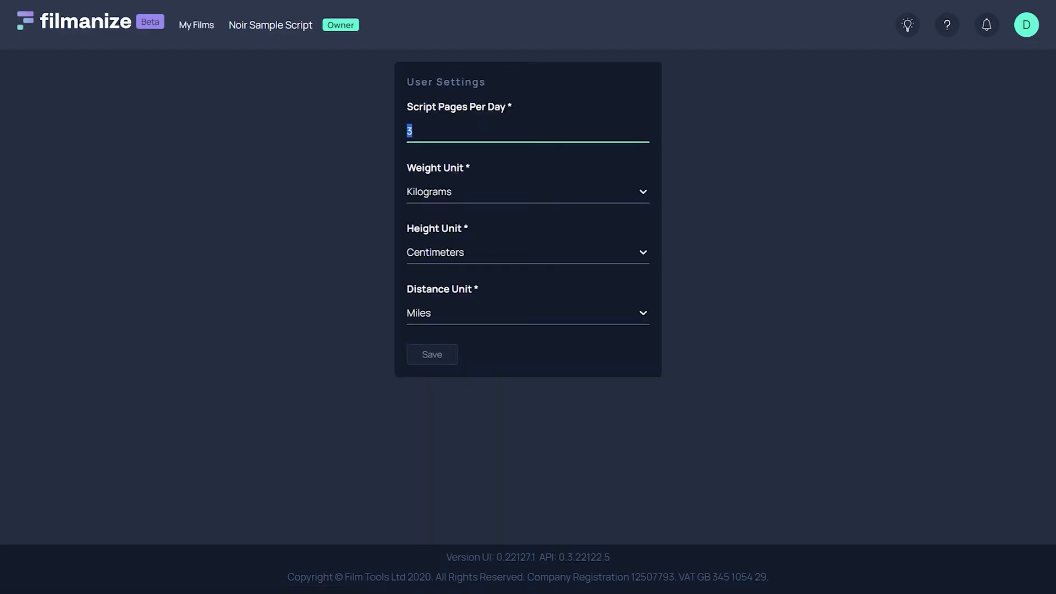
left_click(413, 130)
key("alt+Left")
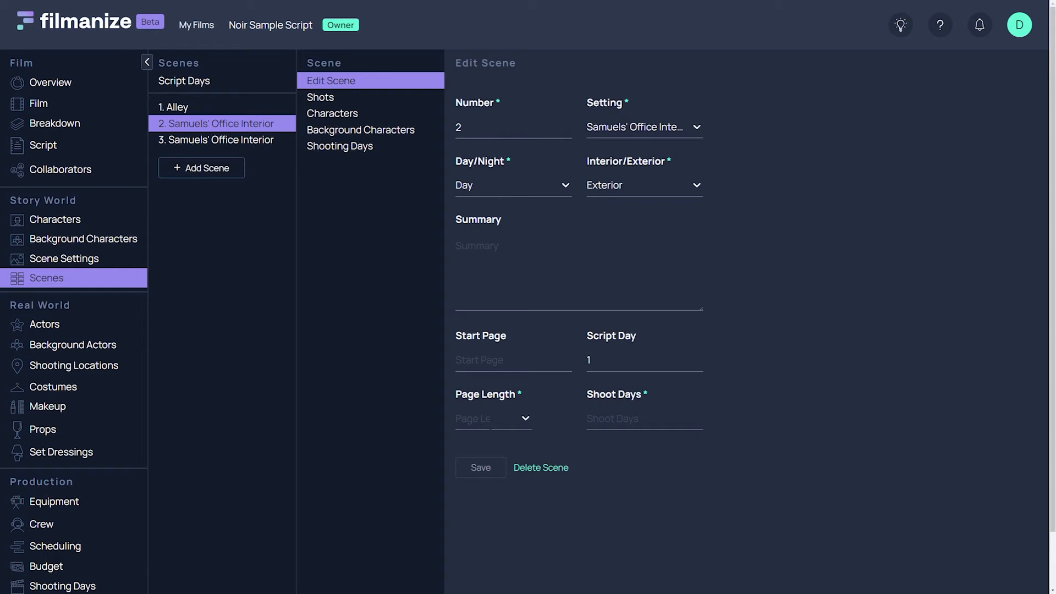
Step: Set scene 2's page length to 2 2/8 and override its shoot days with 1
left_click(472, 419)
type("2")
left_click(518, 418)
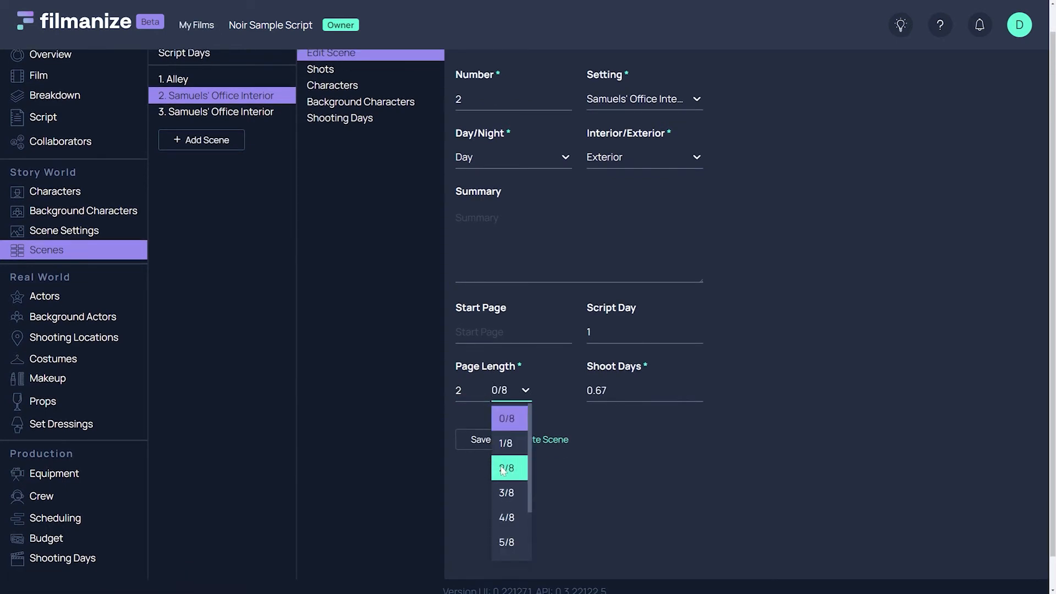
left_click(501, 465)
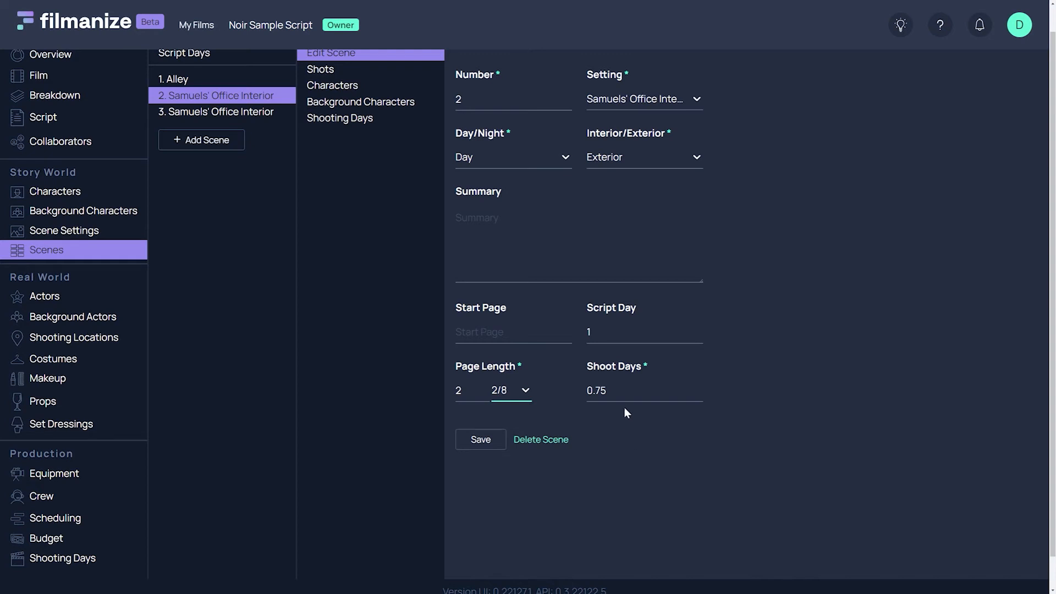
left_click_drag(626, 391, 567, 391)
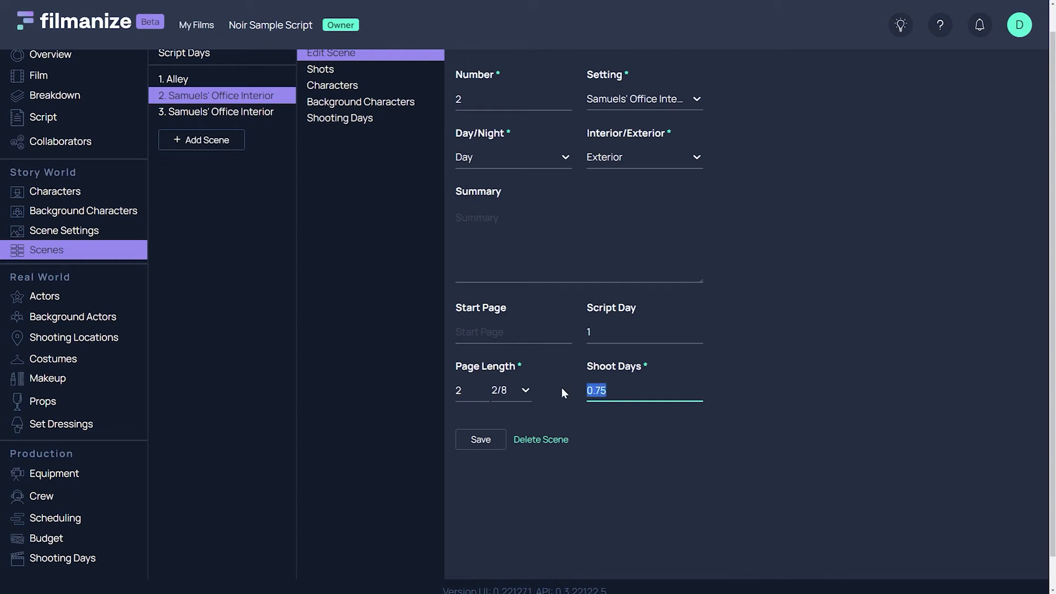
type("1")
Step: Change scene 2's setting to Samuels' Office Exterior
left_click(636, 99)
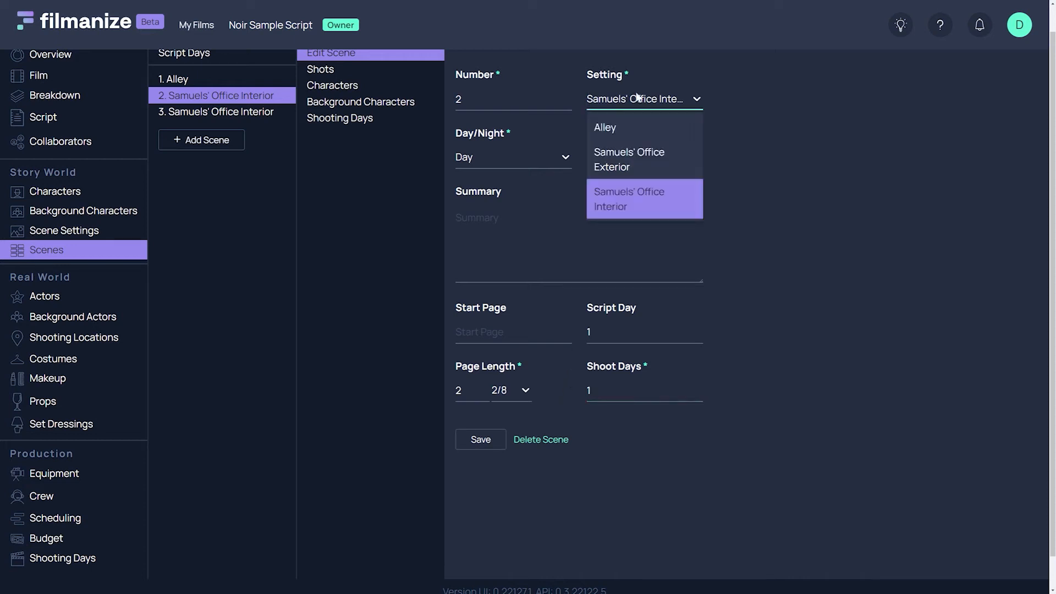
left_click(633, 159)
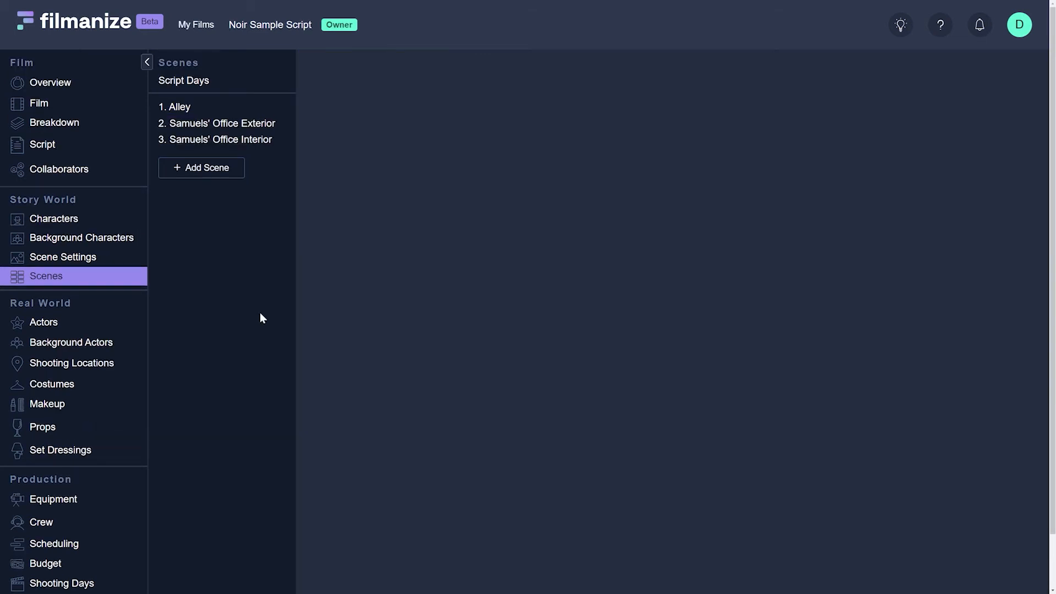
Step: Try switching Barrett's Has dialog and Only off-scene options in scene 1, then restore both
left_click(206, 110)
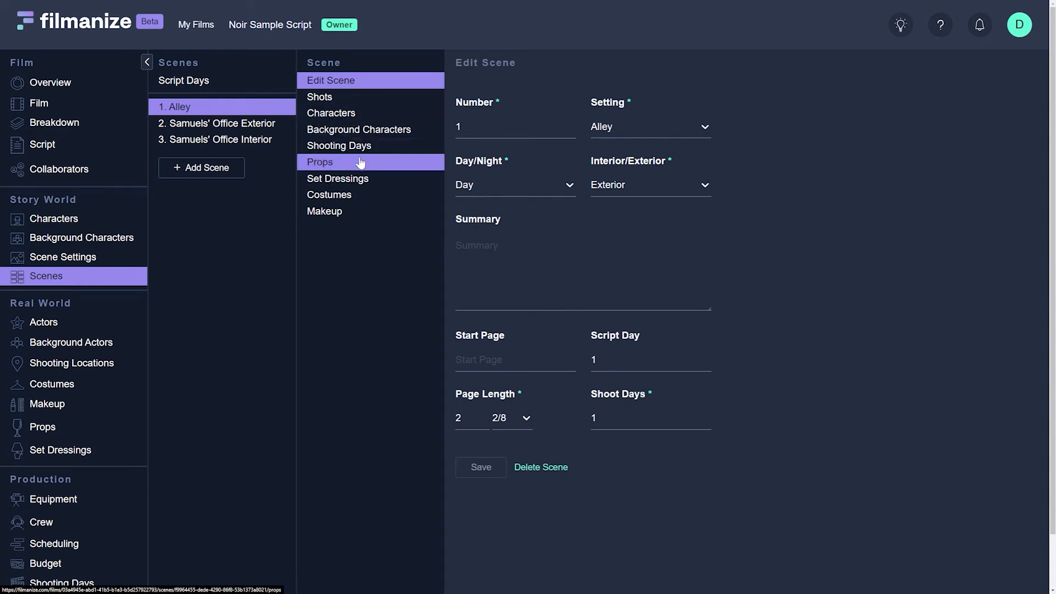
left_click(360, 117)
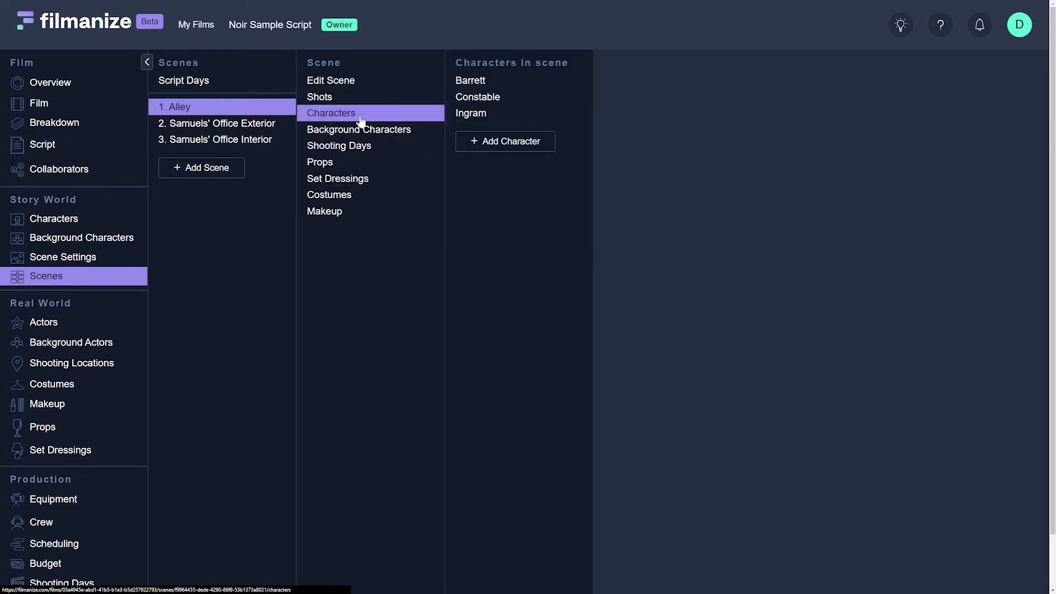
left_click(491, 88)
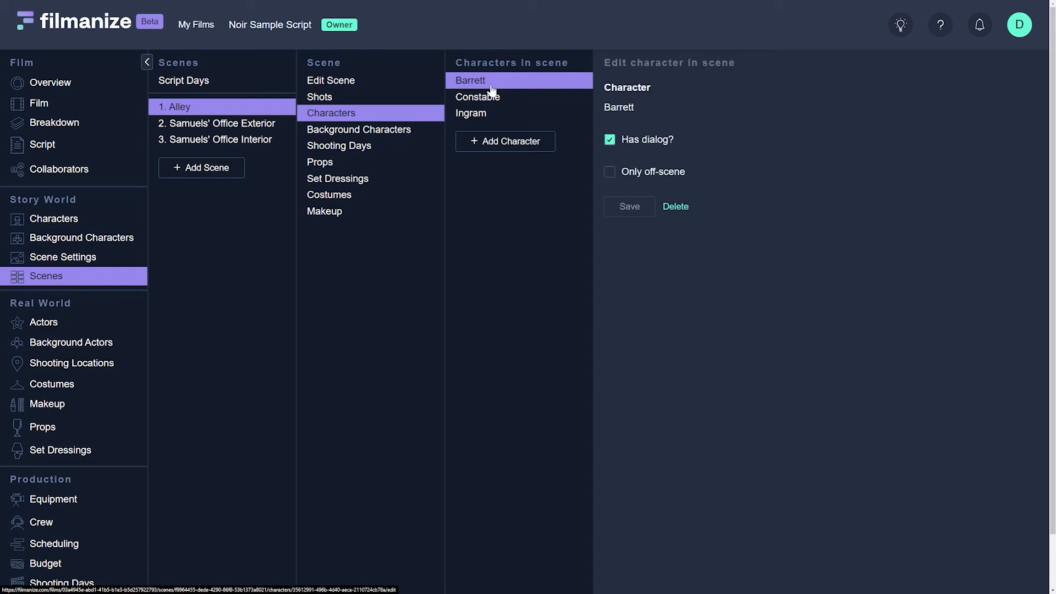
left_click(640, 141)
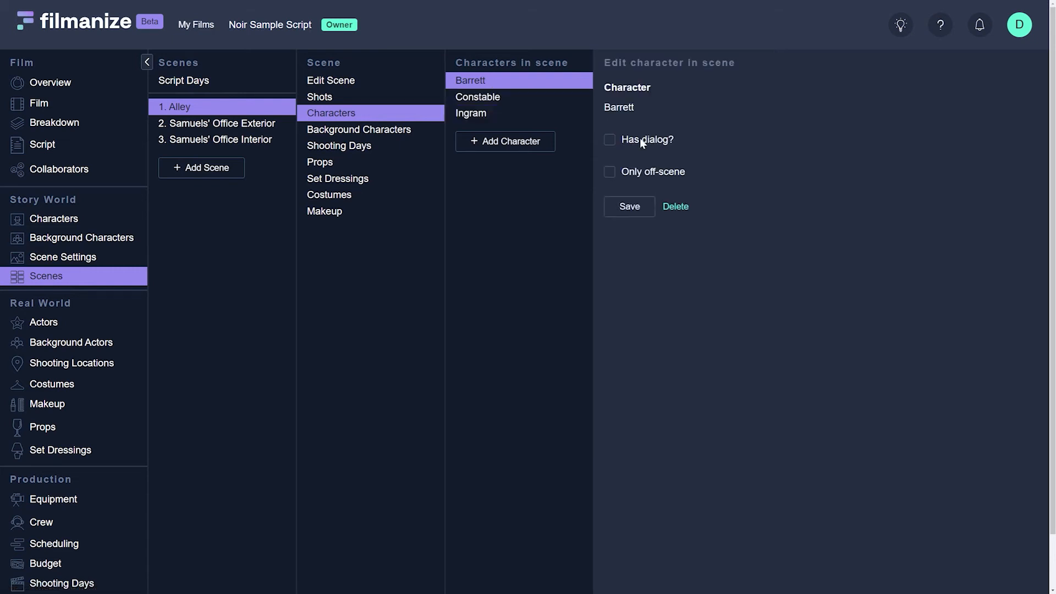
left_click(640, 141)
left_click(640, 181)
left_click(641, 177)
Step: Review the Soco background character's quantity and the Tweezers prop in scene 1
left_click(409, 134)
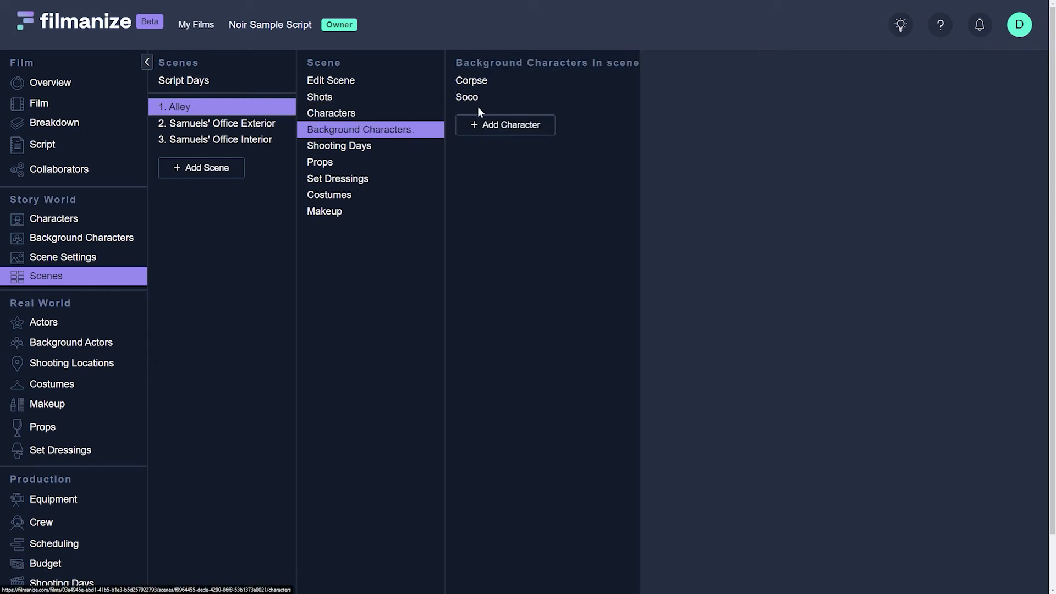
left_click(492, 102)
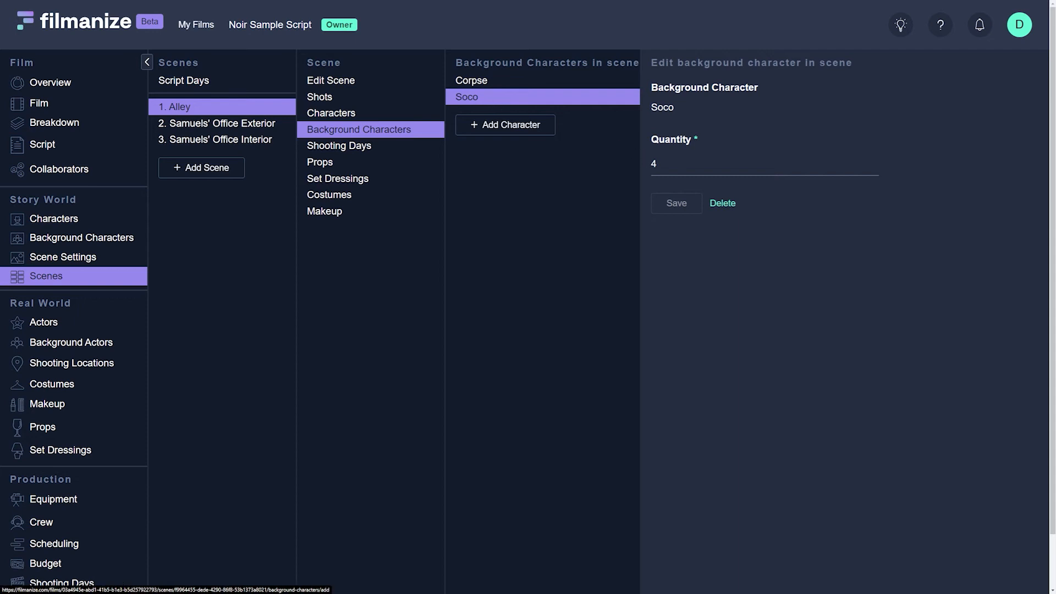
double_click(654, 164)
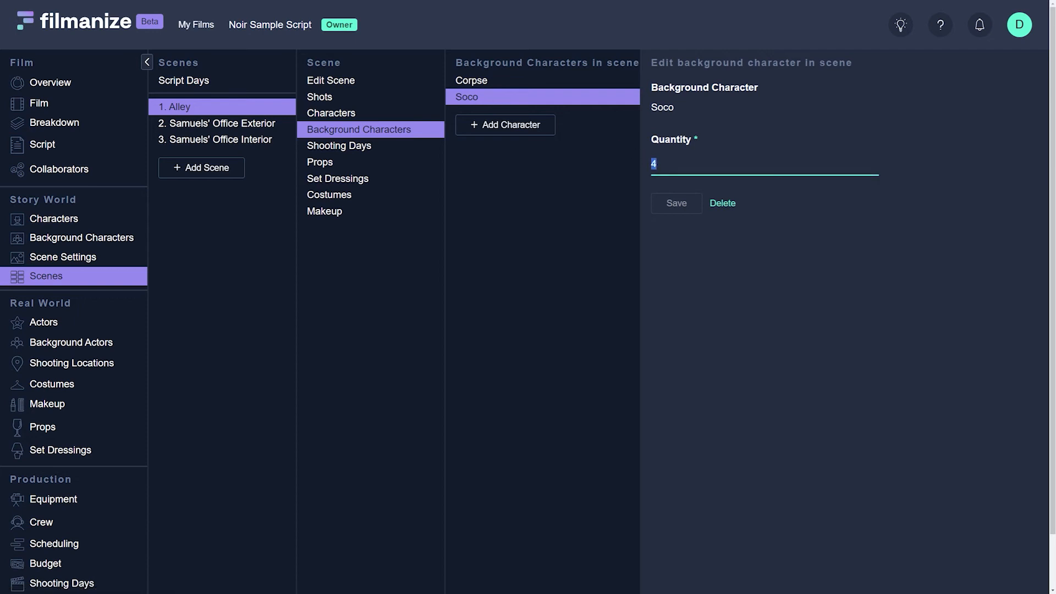
left_click(764, 248)
left_click(367, 163)
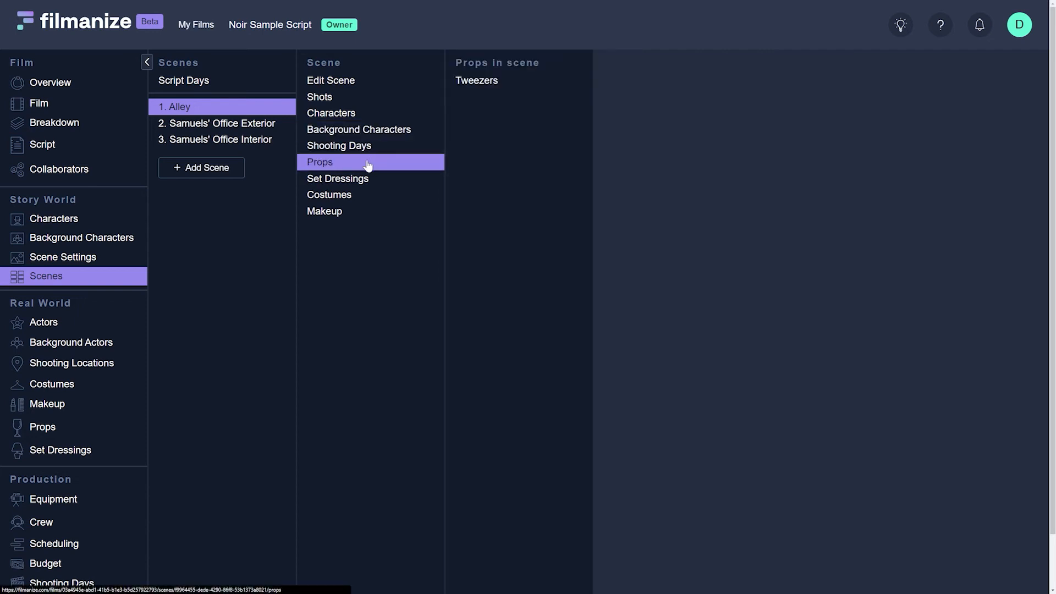
left_click(502, 81)
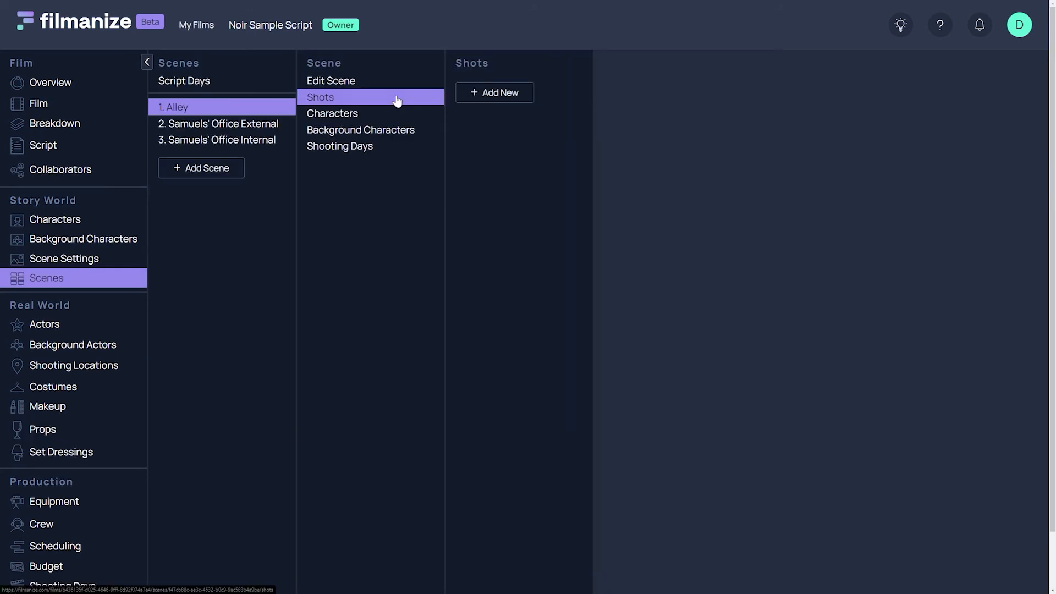
Step: Add shots 1 and 2 to the Alley scene with their default details
left_click(491, 97)
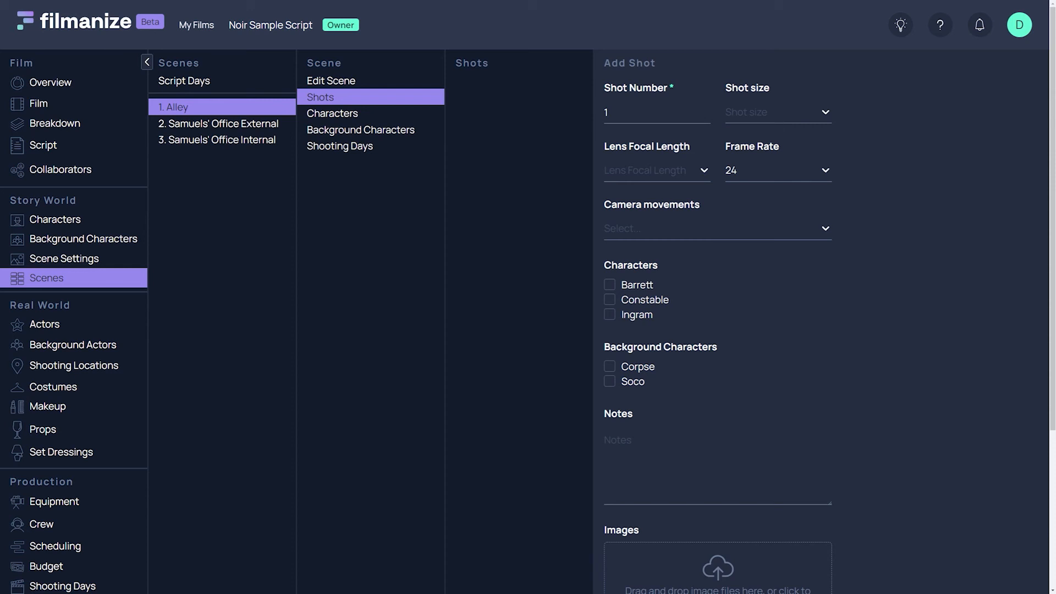
scroll(627, 528, "down", 4)
left_click(632, 527)
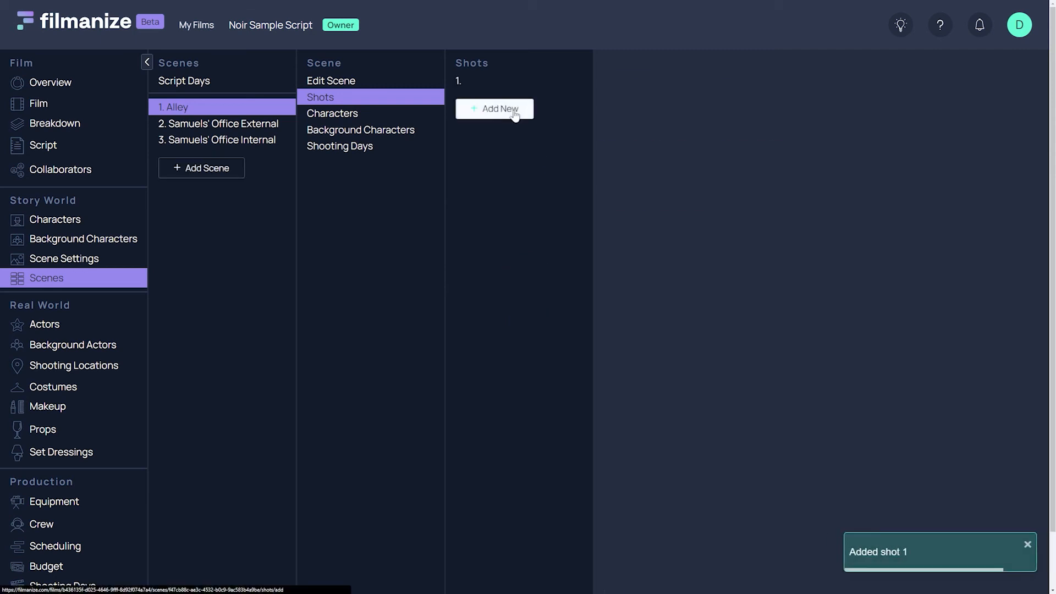
left_click(498, 108)
scroll(630, 182, "down", 5)
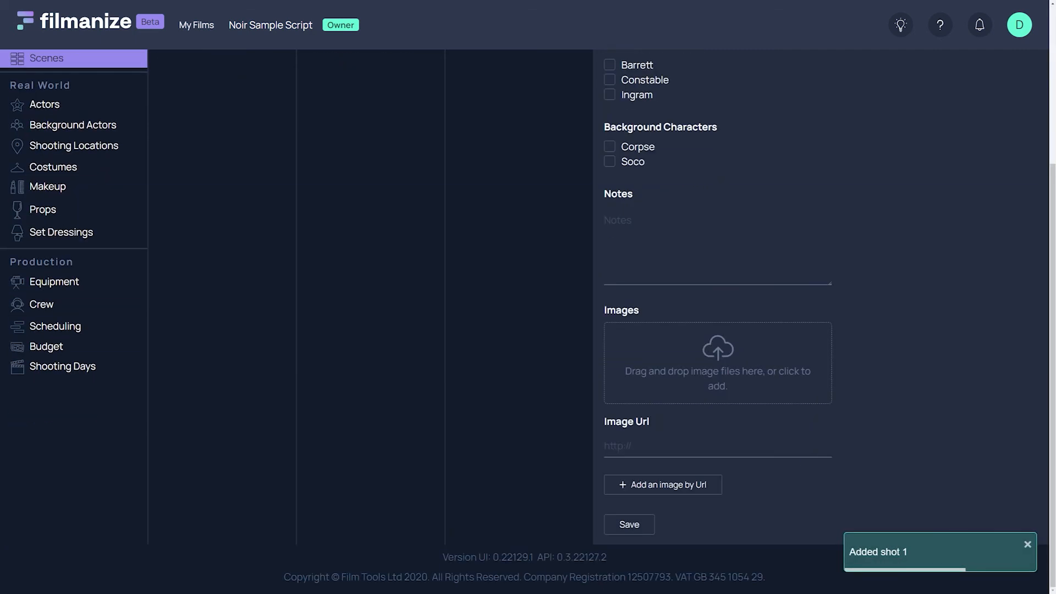
left_click(627, 524)
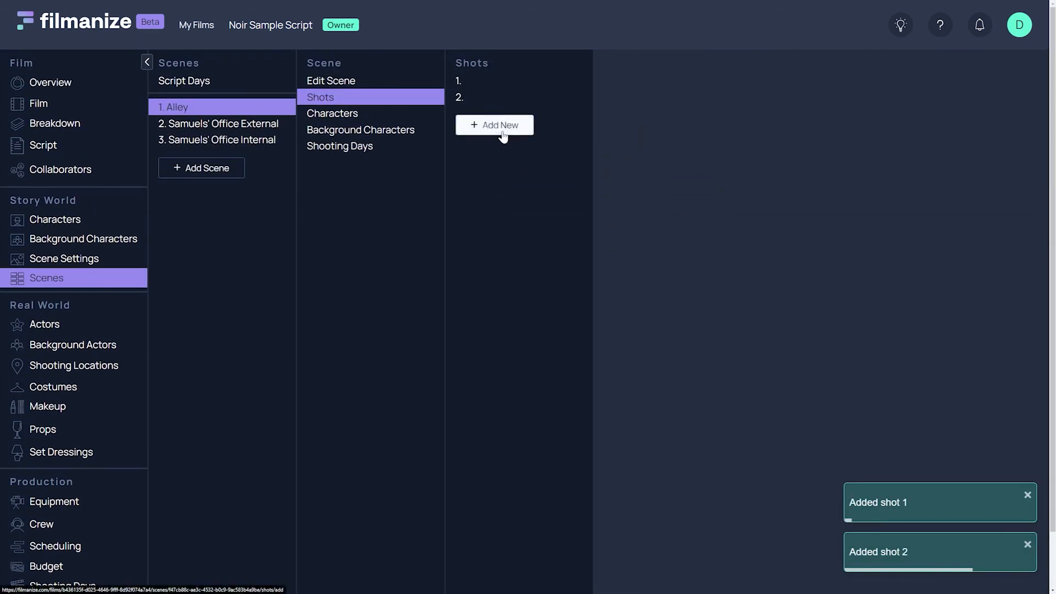
Step: Start shot 3 of the Alley scene as a Medium Shot with focal length 21 and frame rate 120
left_click(501, 132)
left_click(745, 114)
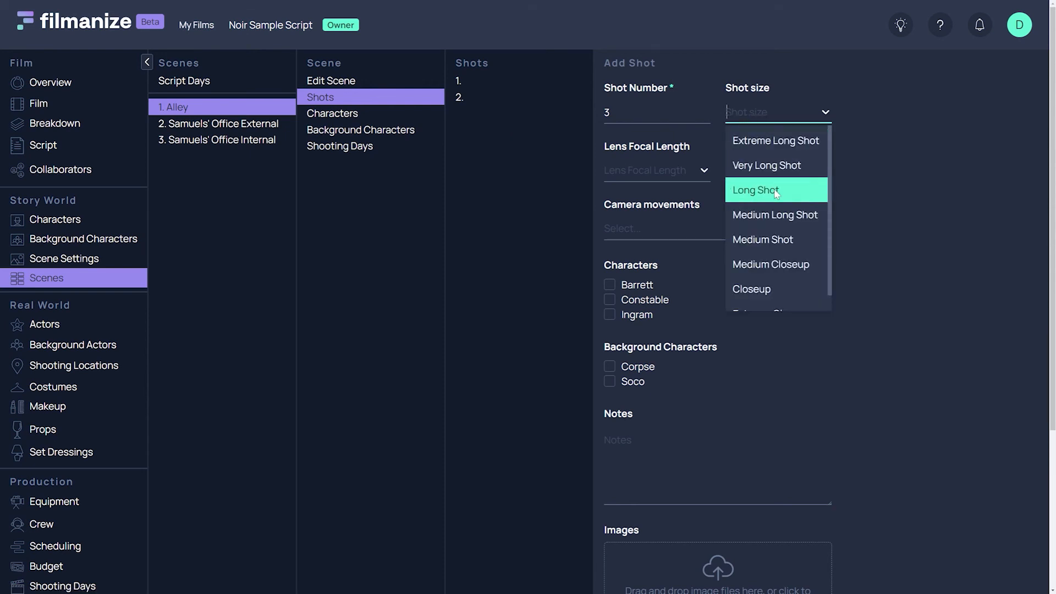
left_click(773, 238)
left_click(672, 174)
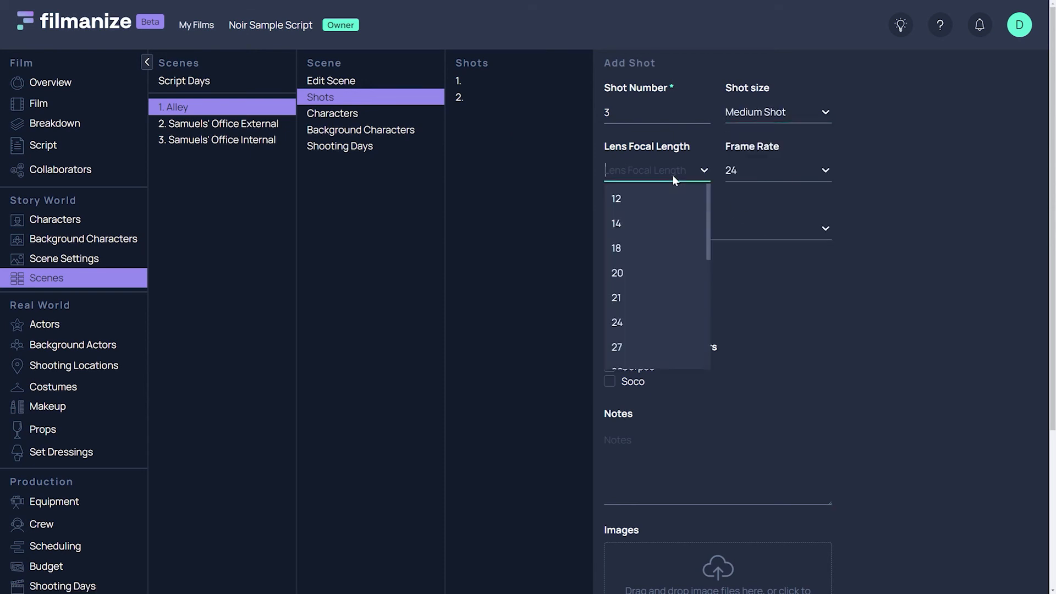
left_click(669, 298)
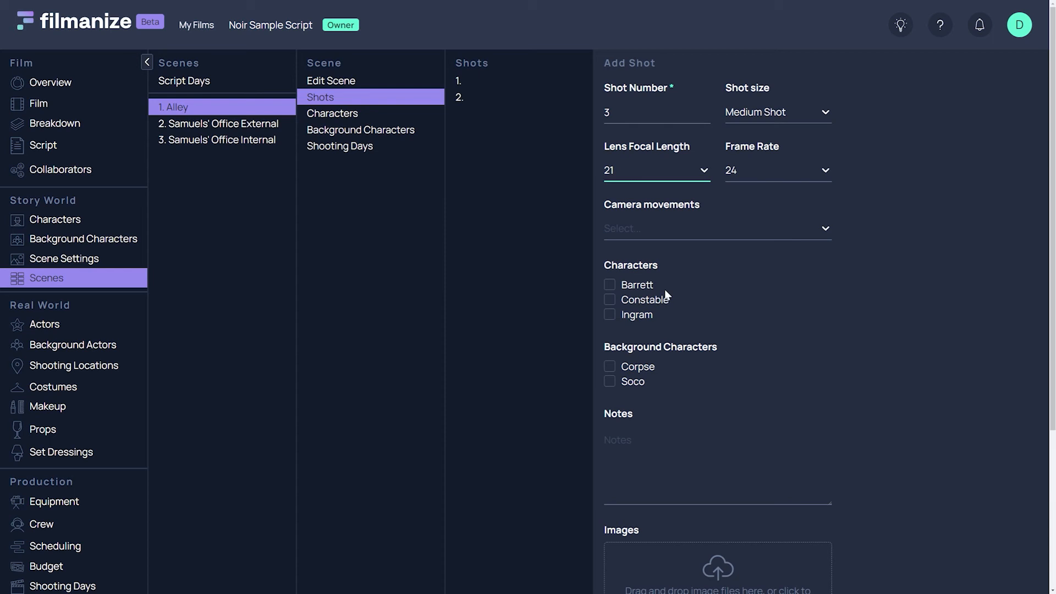
left_click(770, 177)
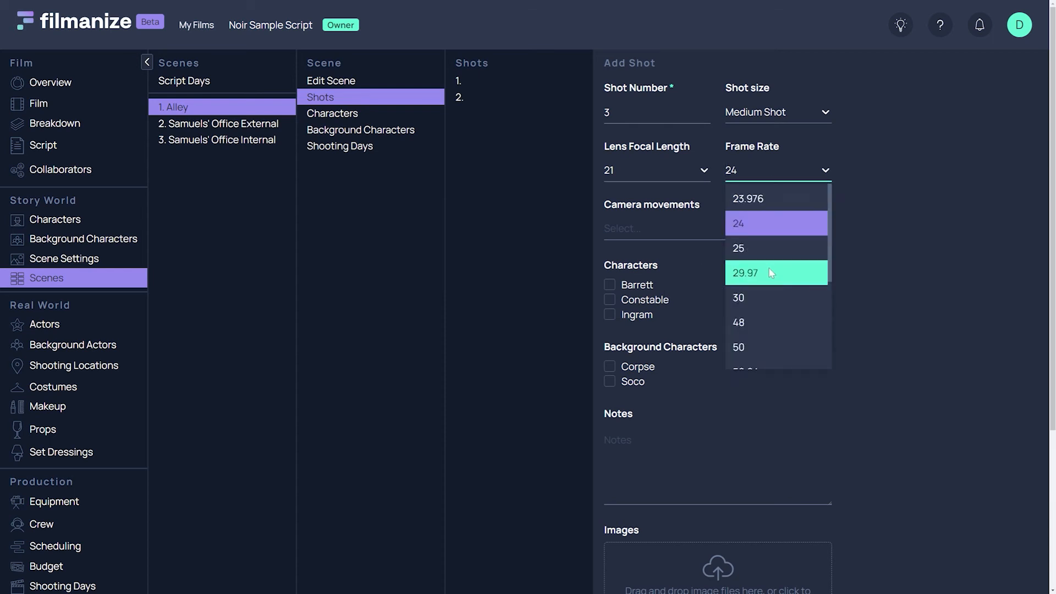
scroll(769, 269, "down", 1)
scroll(771, 273, "down", 3)
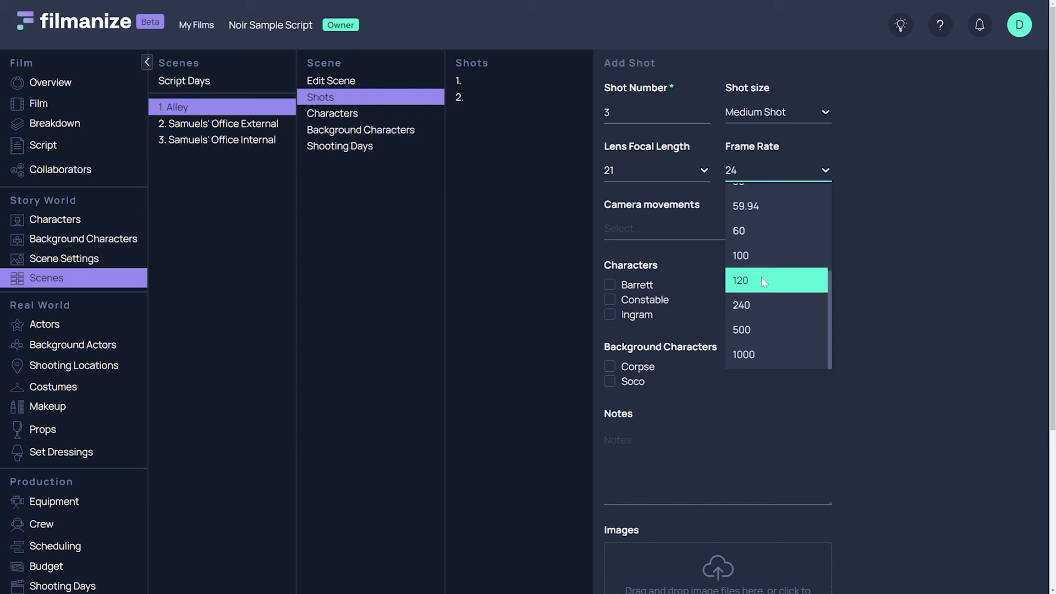
left_click(763, 282)
Step: Give shot 3 the Tracking and Boom camera movements and include the character Barrett
left_click(715, 230)
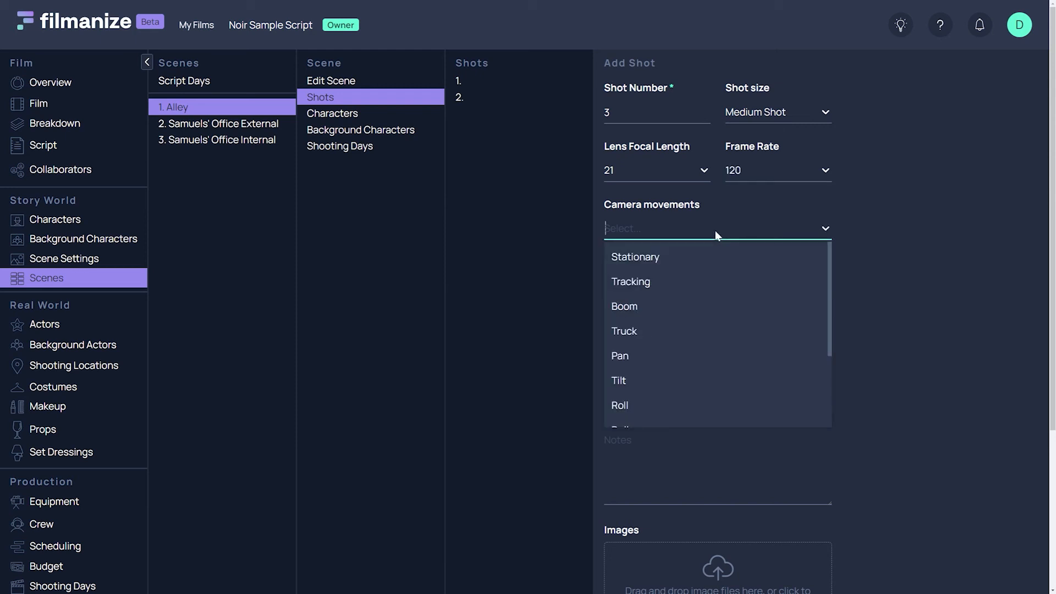
left_click(708, 296)
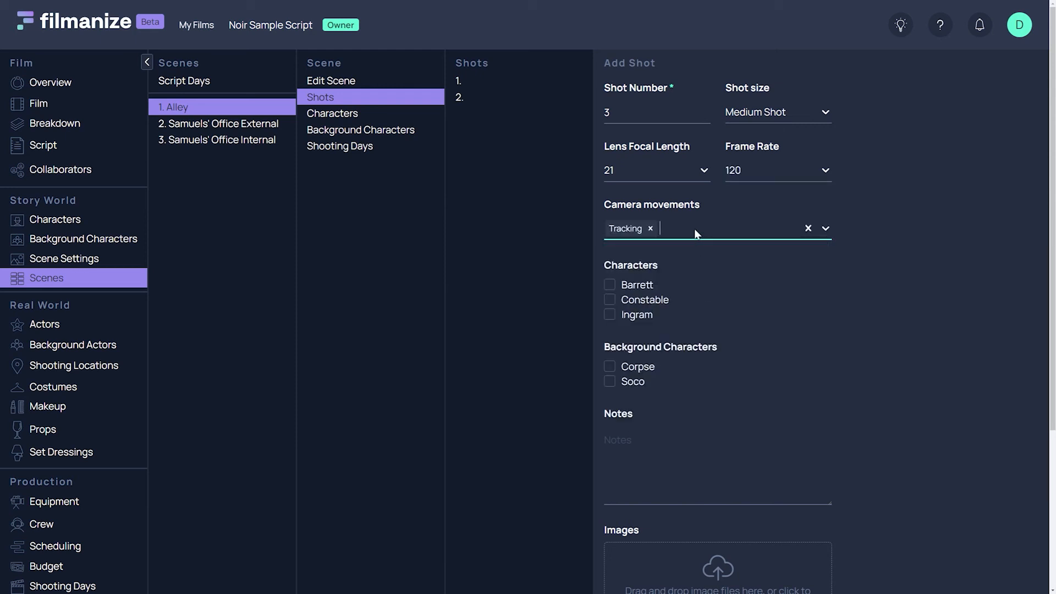
left_click(694, 228)
left_click(686, 280)
left_click(652, 288)
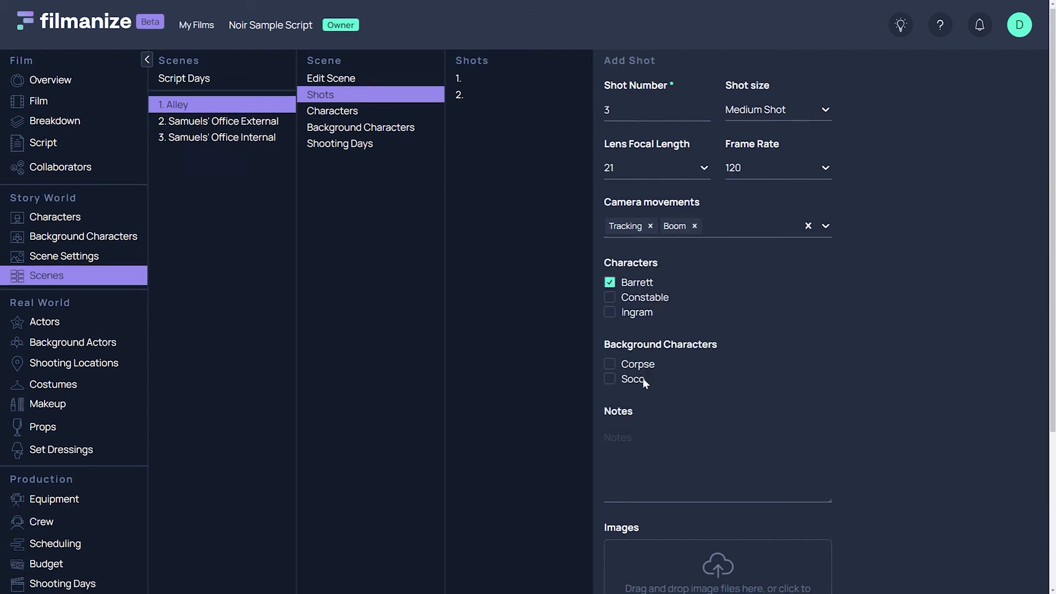
Step: Add the pencil portrait sketch as an image file to shot 3
scroll(642, 377, "down", 3)
scroll(646, 384, "down", 1)
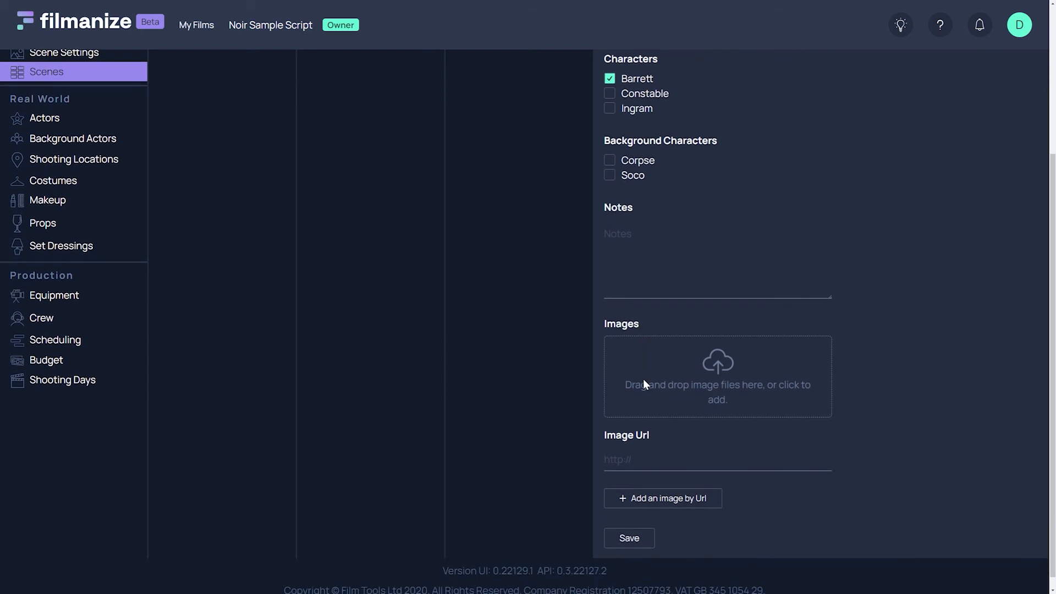
left_click_drag(819, 410, 715, 392)
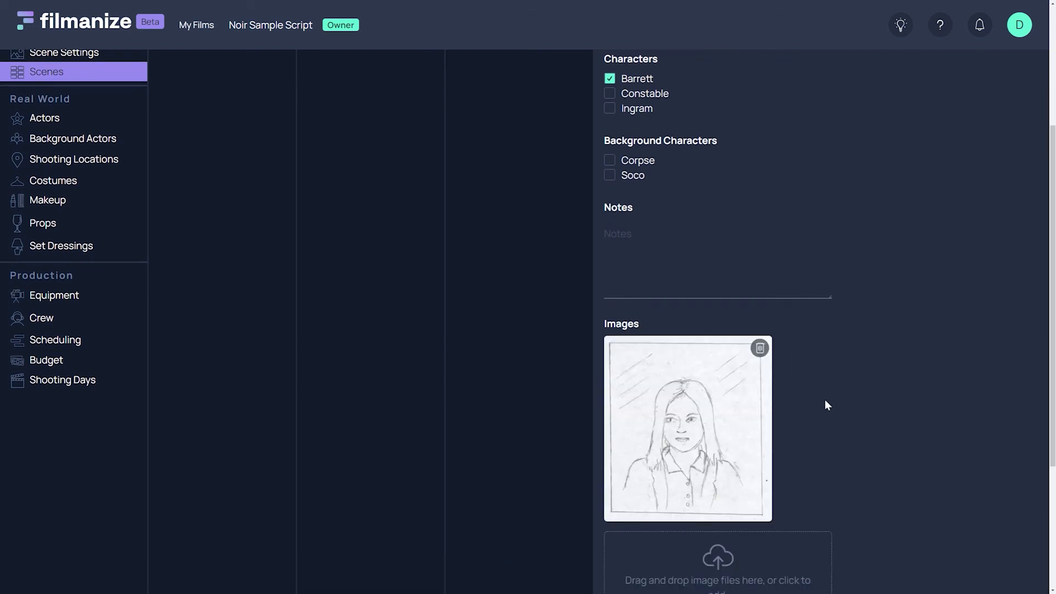
scroll(826, 401, "down", 4)
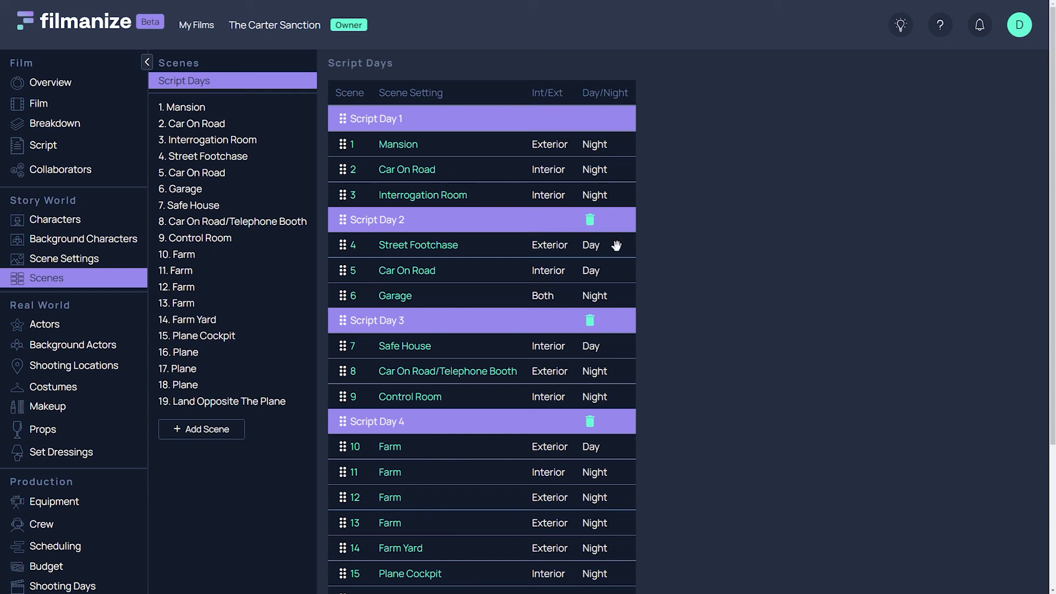
Step: Move scene 4, Street Footchase, into Script Day 1 and delete the Script Day 2 divider of The Carter Sanction
left_click_drag(617, 240, 619, 211)
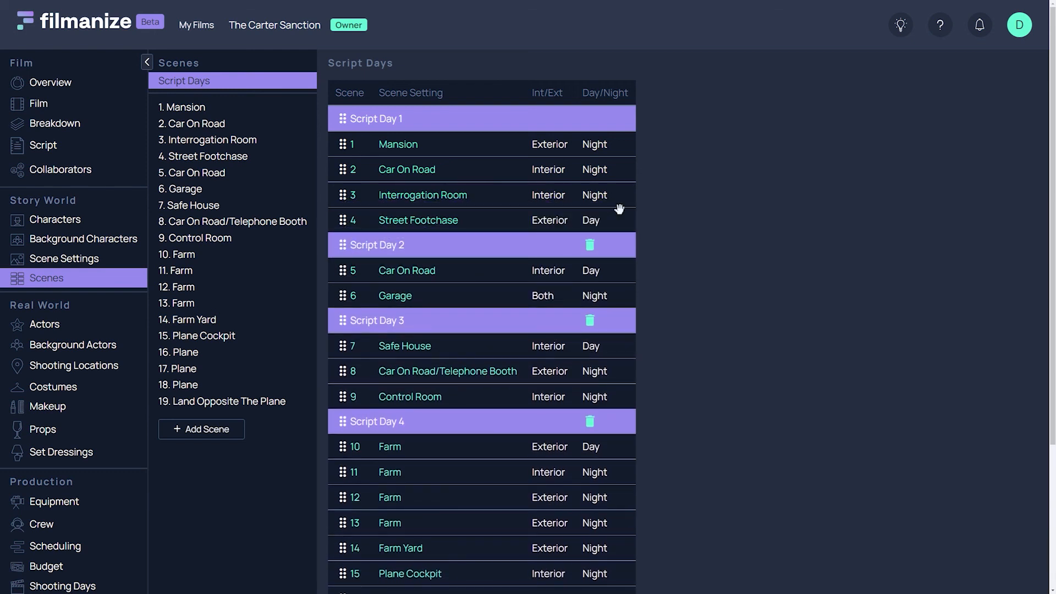
left_click(591, 247)
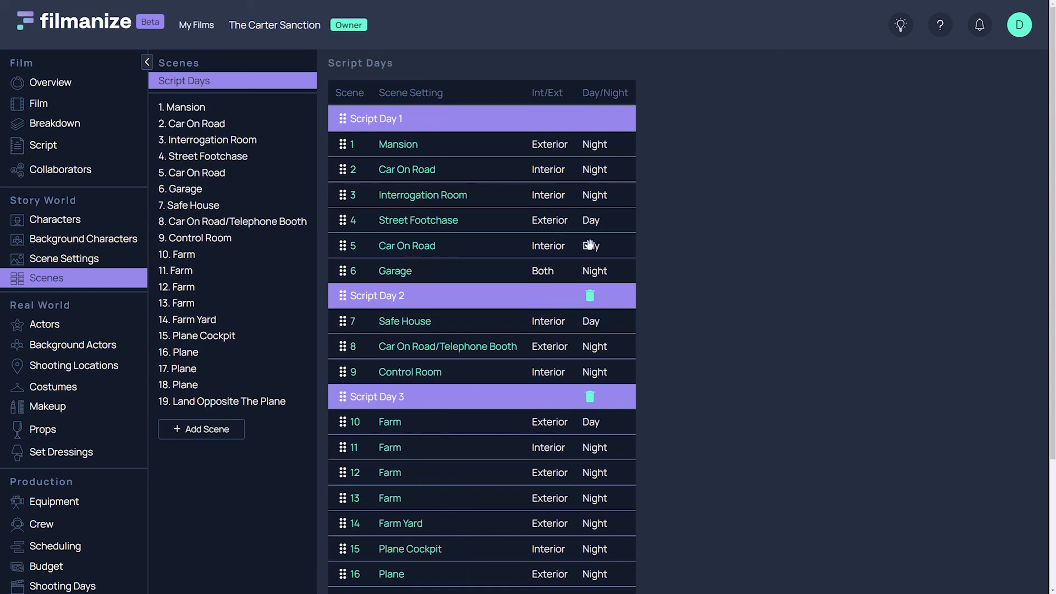